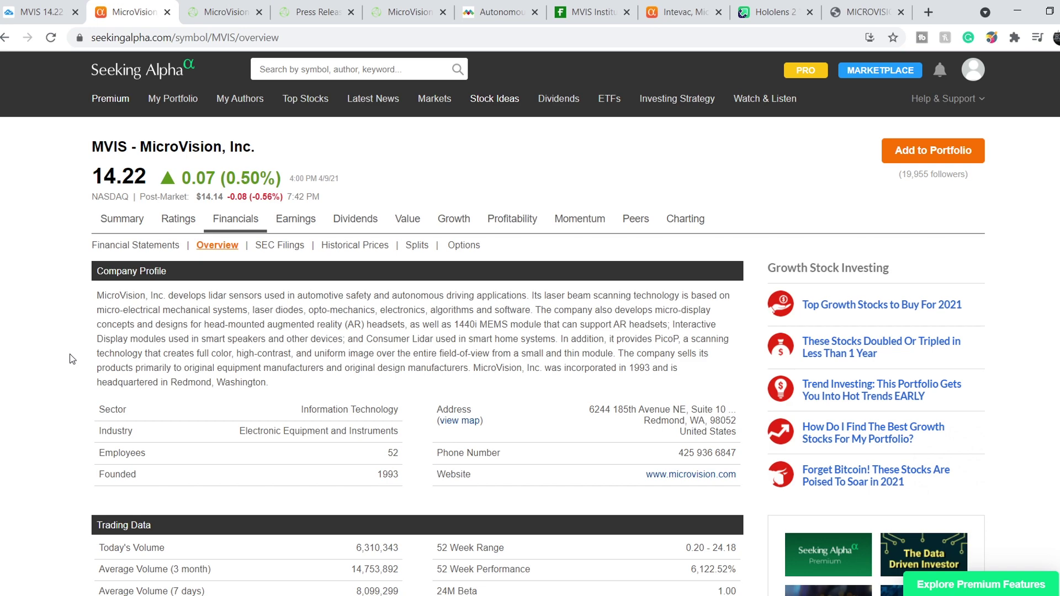
scroll(70, 356, "down", 8)
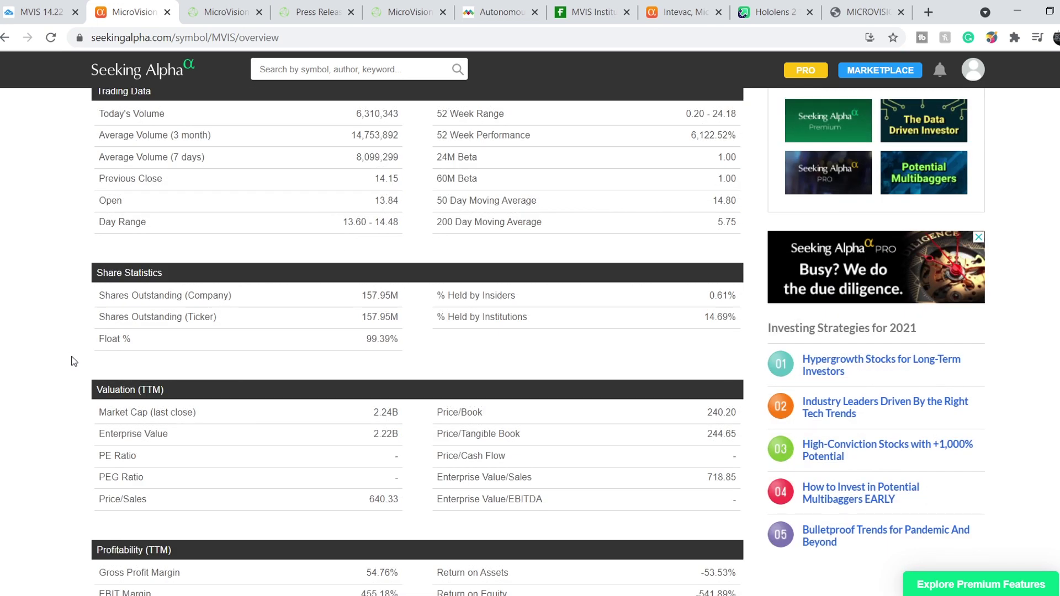
triple_click(375, 412)
scroll(409, 450, "down", 5)
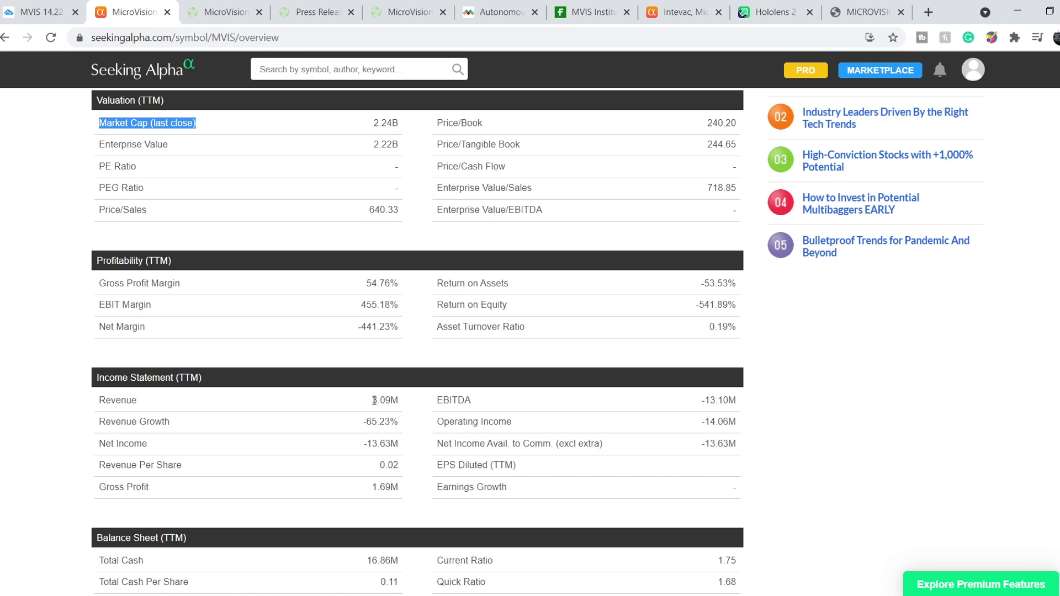
left_click_drag(371, 399, 400, 403)
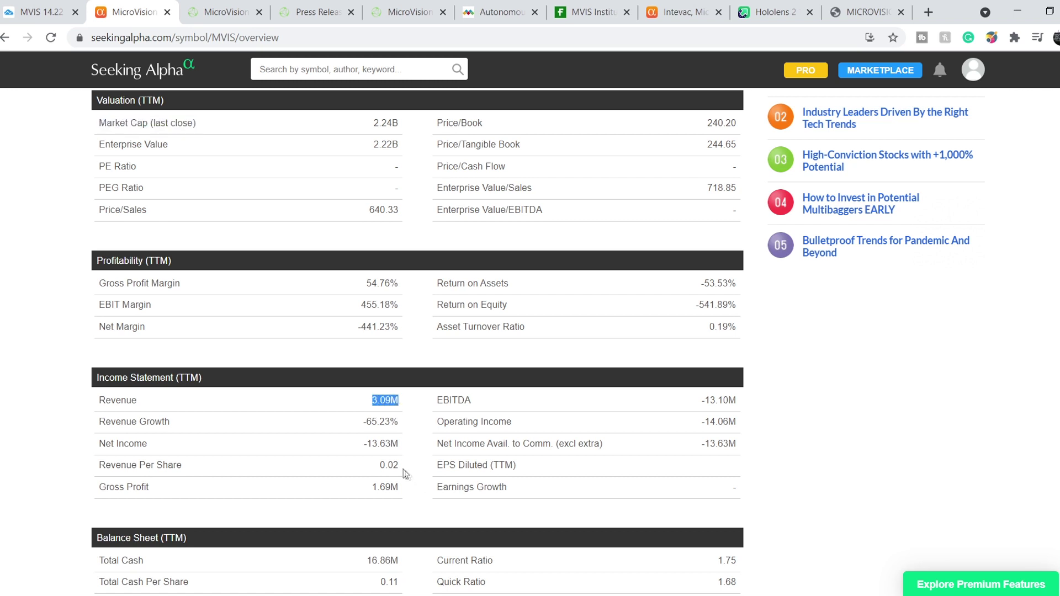
left_click_drag(365, 440, 398, 442)
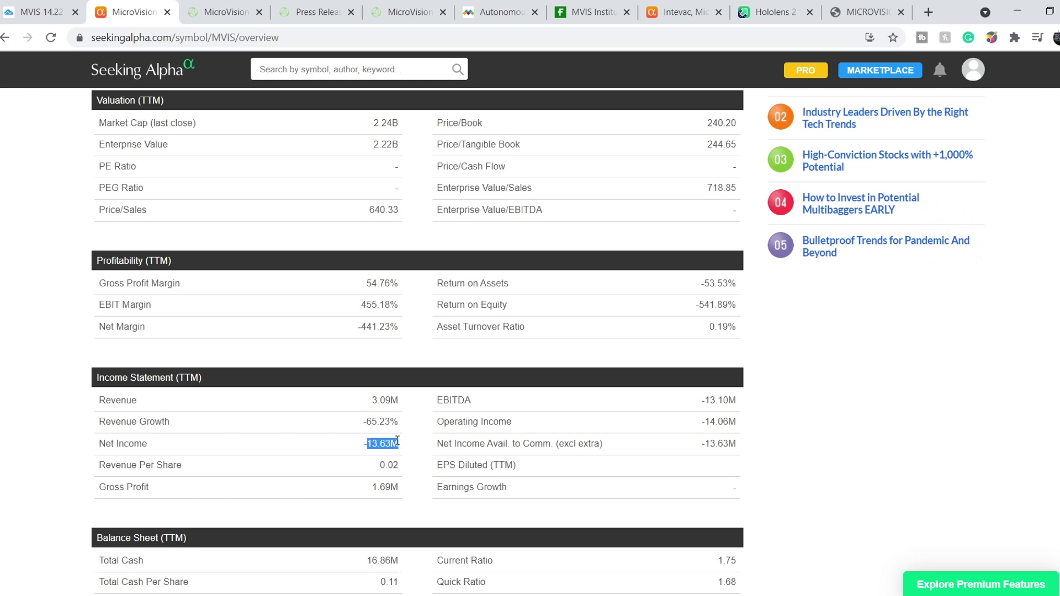
scroll(365, 275, "down", 3)
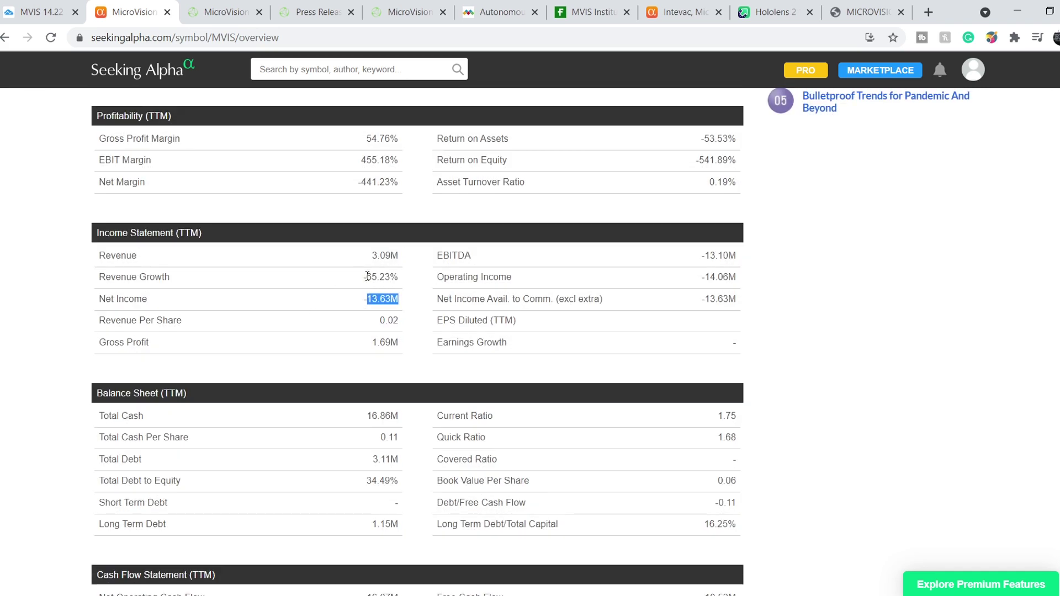
left_click_drag(367, 276, 400, 276)
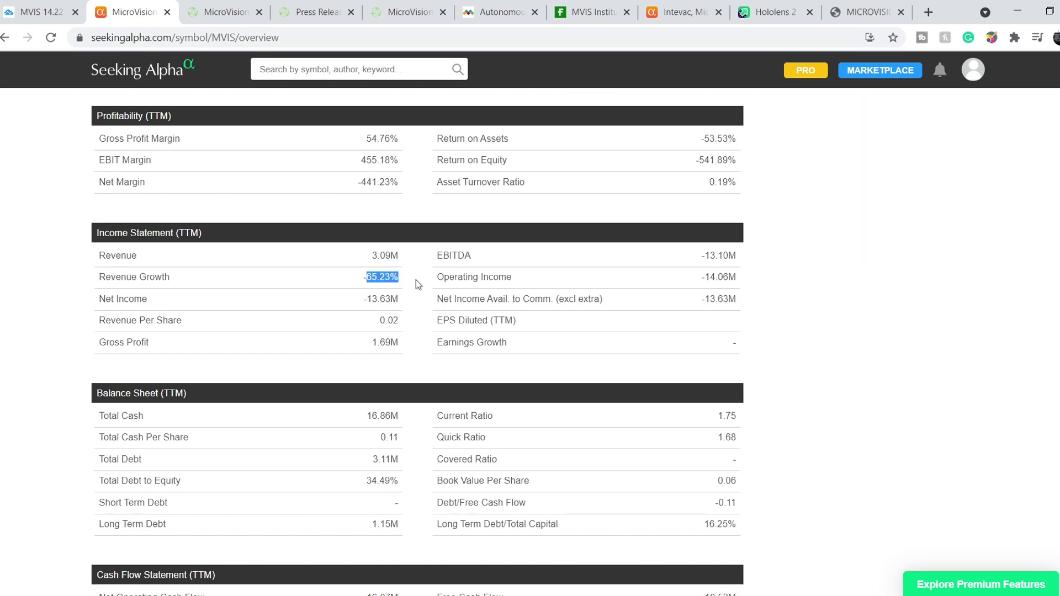
scroll(415, 280, "down", 3)
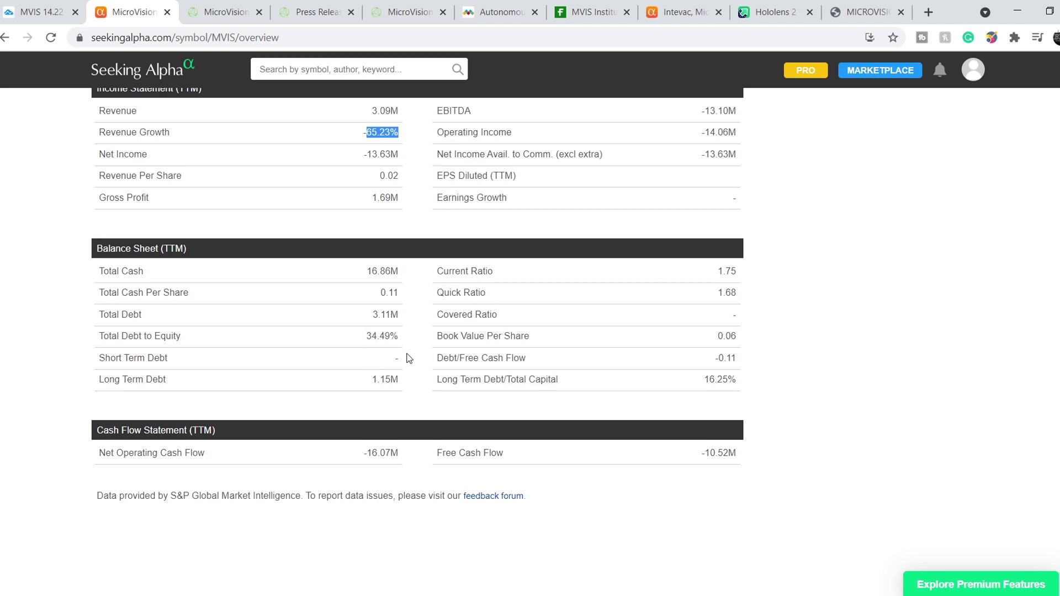
scroll(134, 337, "up", 5)
left_click(48, 393)
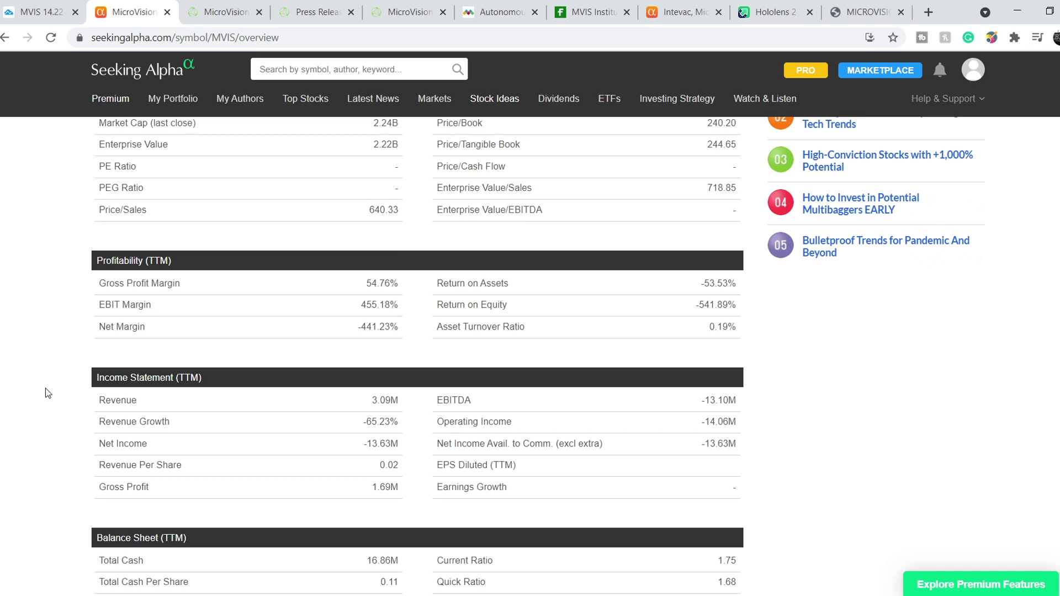
Measure the MVIS 4h move from 11.45 to 19.00: 7.55 points (65.92%) over 14 bars.
left_click(44, 13)
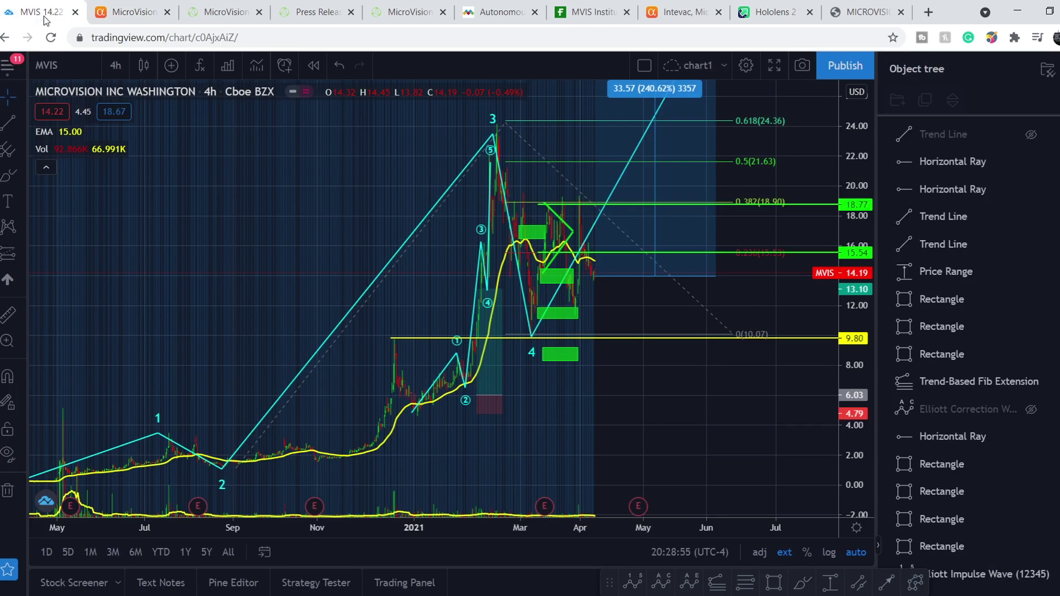
left_click(592, 314, "shift")
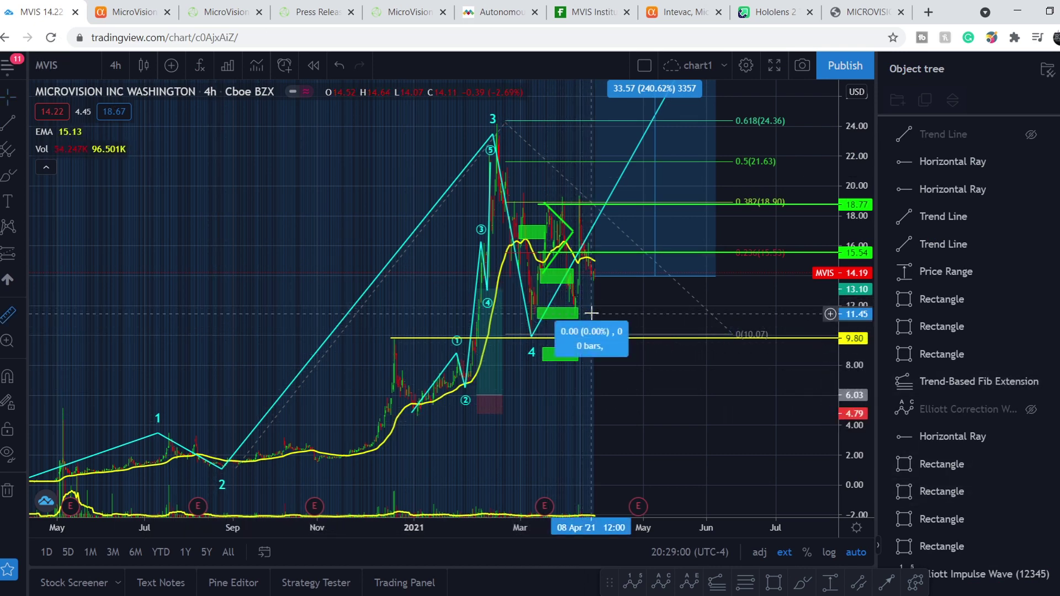
left_click(602, 200)
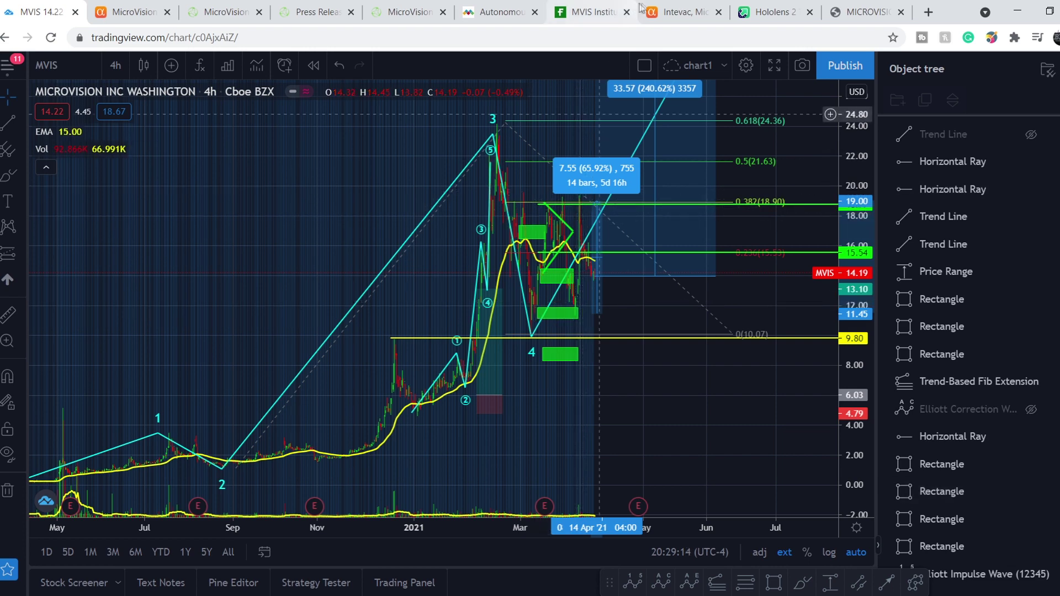
Read the Seeking Alpha article on Intevac and MVIS (+53.5%) soaring after Microsoft's $22B HoloLens contract.
left_click(672, 12)
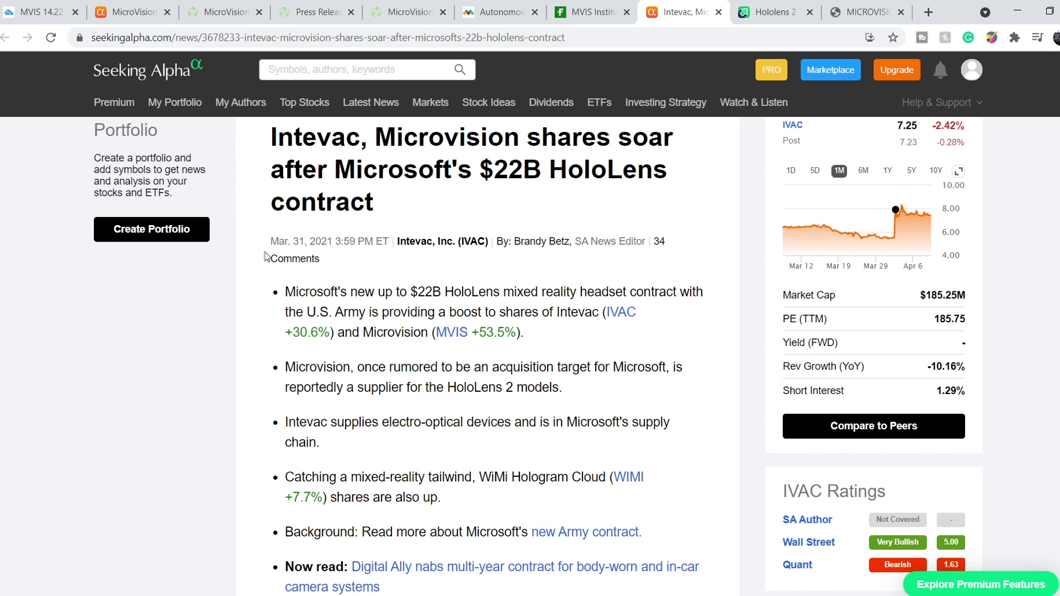
scroll(260, 282, "up", 1)
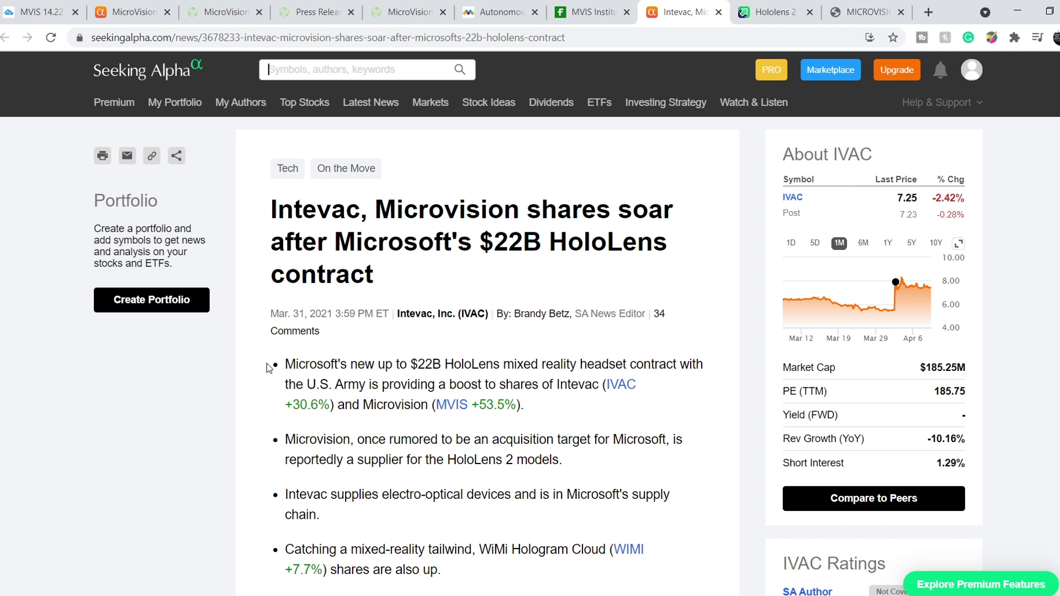
scroll(269, 367, "down", 1)
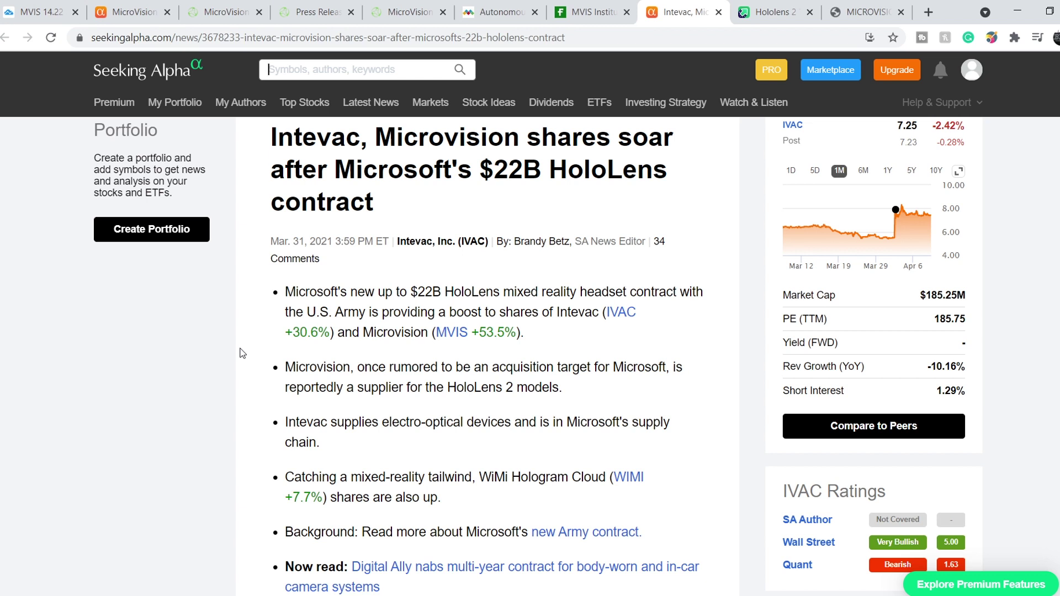
Scroll through the Imgur Hololens 2 teardown album's photos of MicroVision mirrors.
left_click(762, 10)
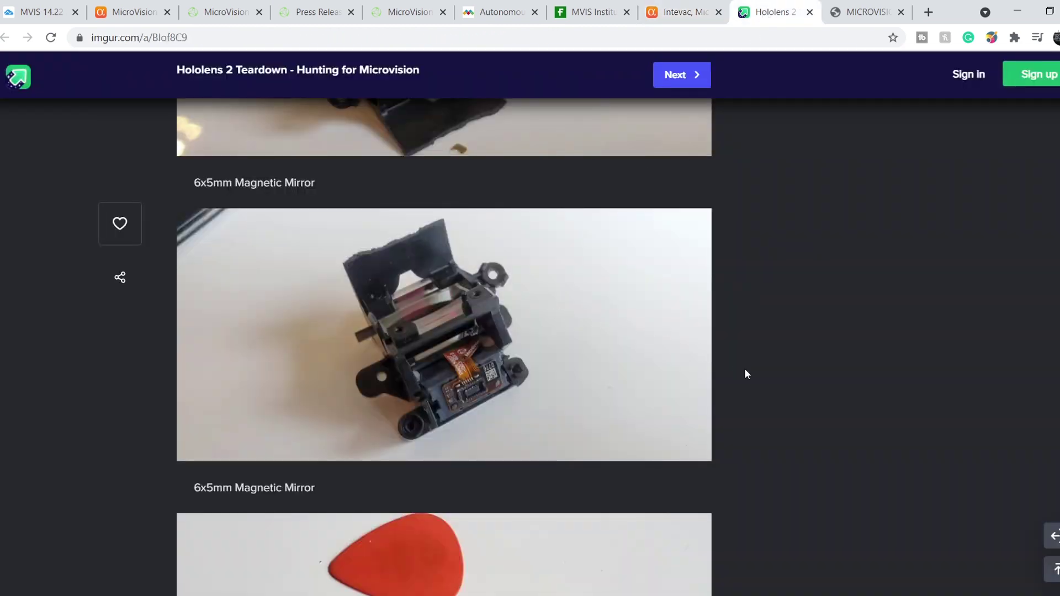
scroll(745, 371, "down", 20)
scroll(745, 373, "up", 10)
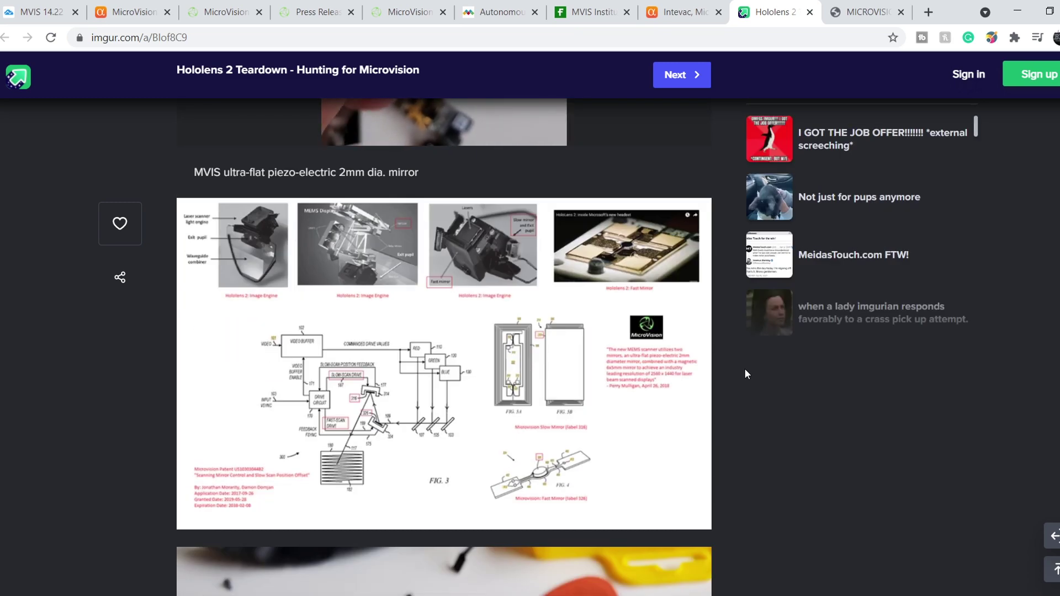
scroll(744, 370, "down", 5)
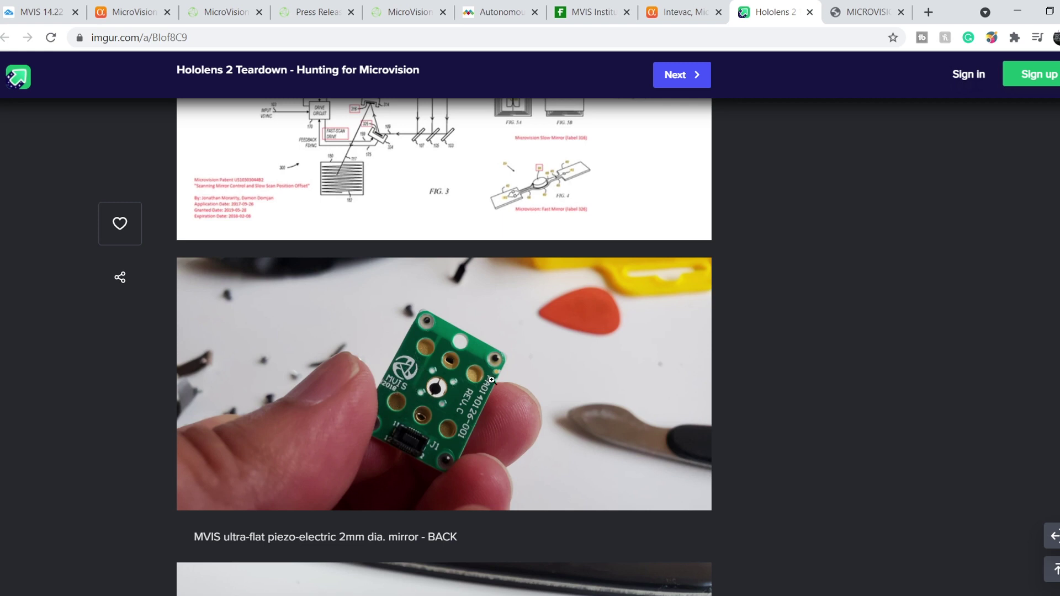
scroll(401, 385, "down", 4)
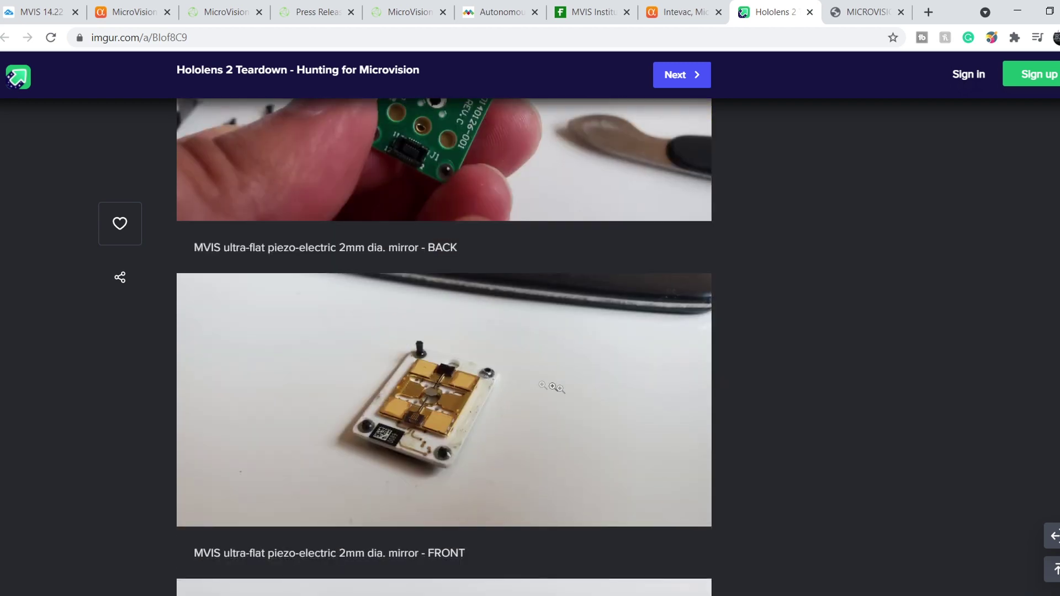
scroll(568, 391, "down", 4)
scroll(568, 391, "down", 8)
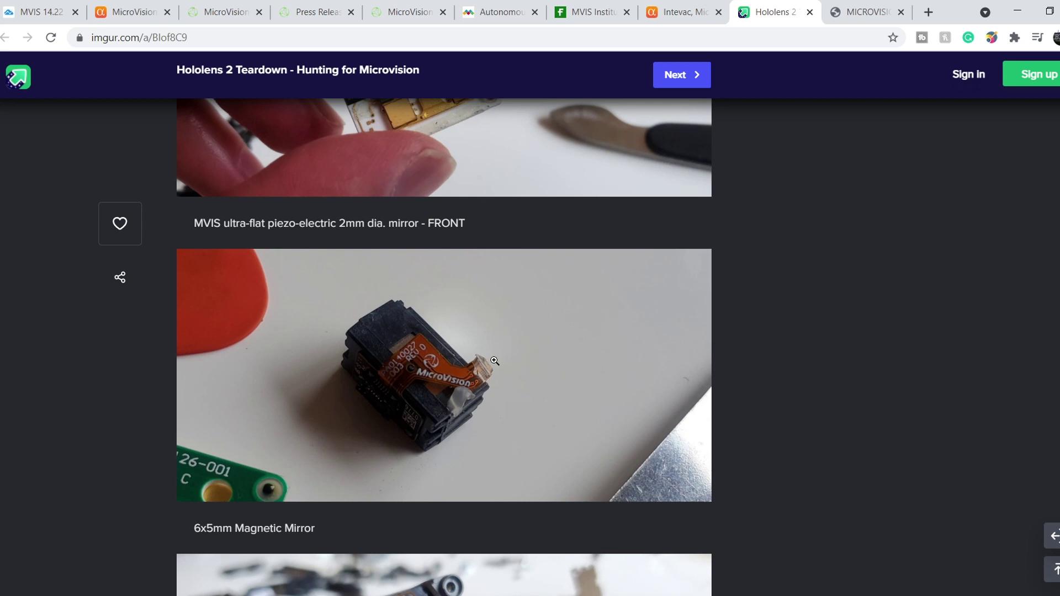
key("ctrl+3")
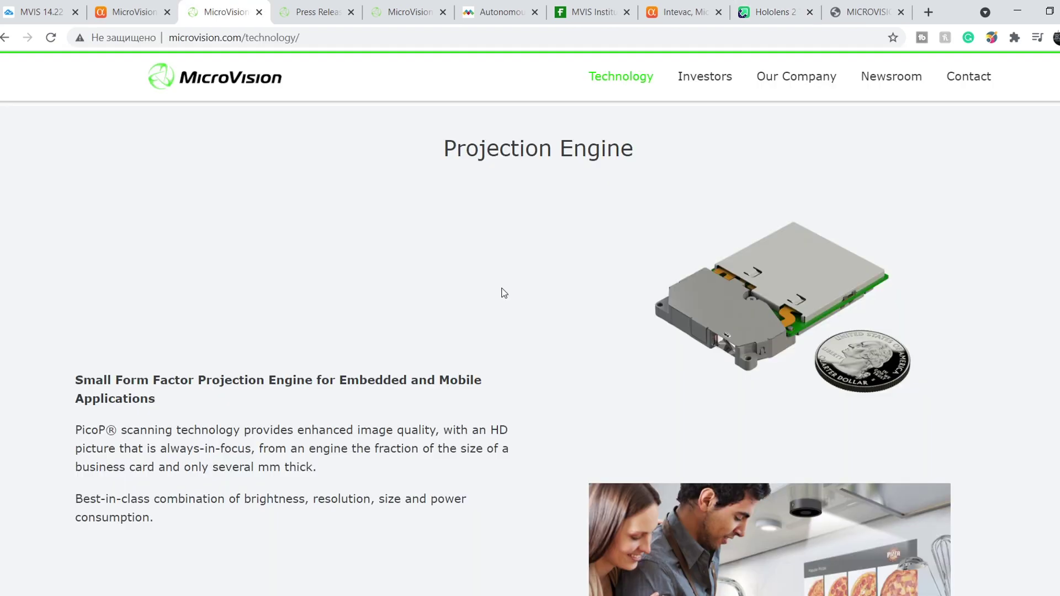
Scroll MicroVision's technology page to its Automotive 3D LiDAR Sensor section.
scroll(504, 293, "down", 15)
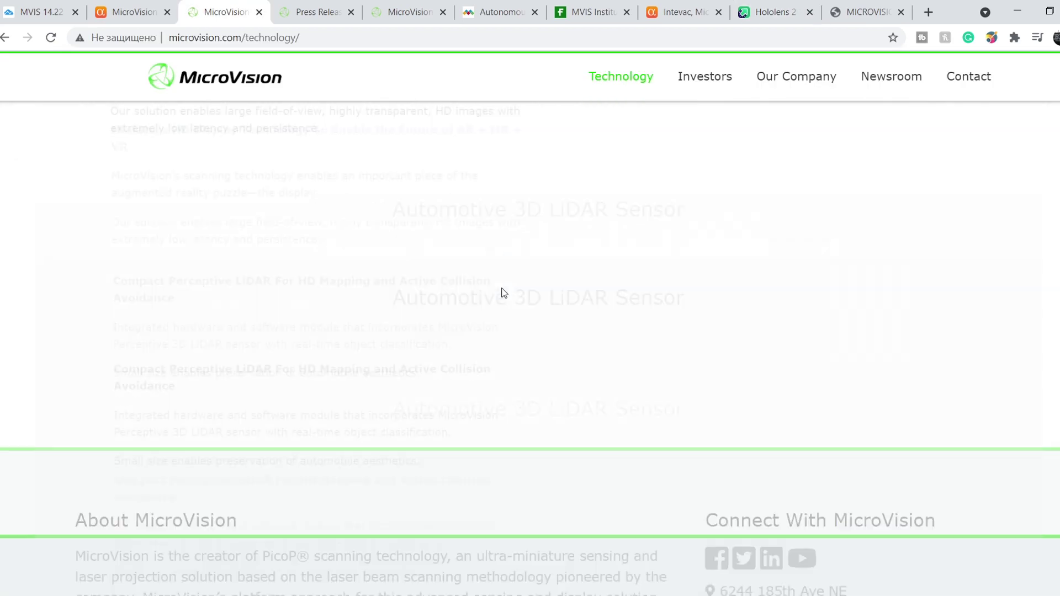
scroll(504, 293, "up", 5)
scroll(501, 291, "down", 4)
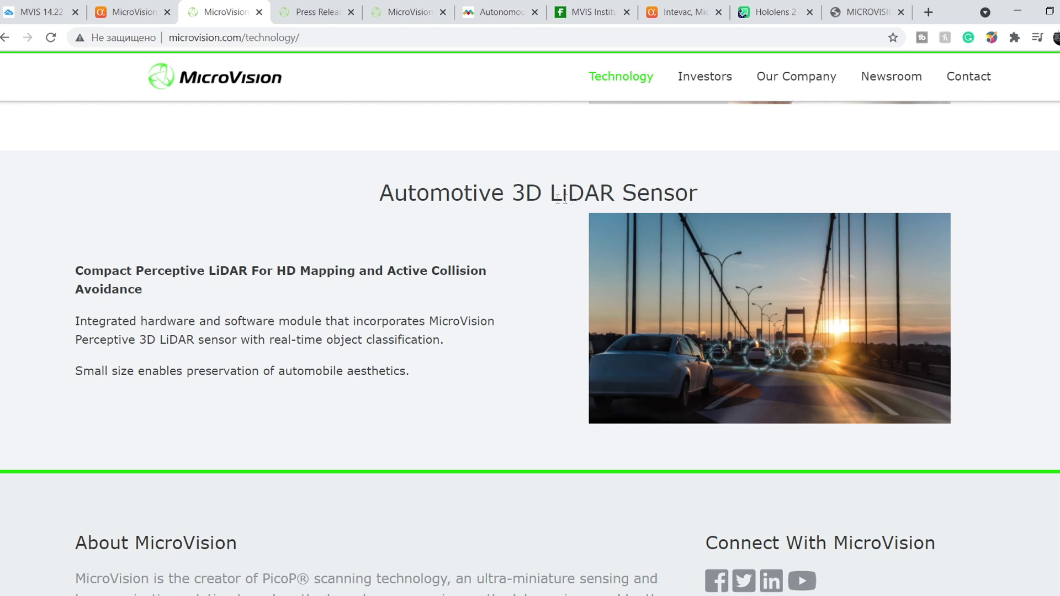
left_click(407, 13)
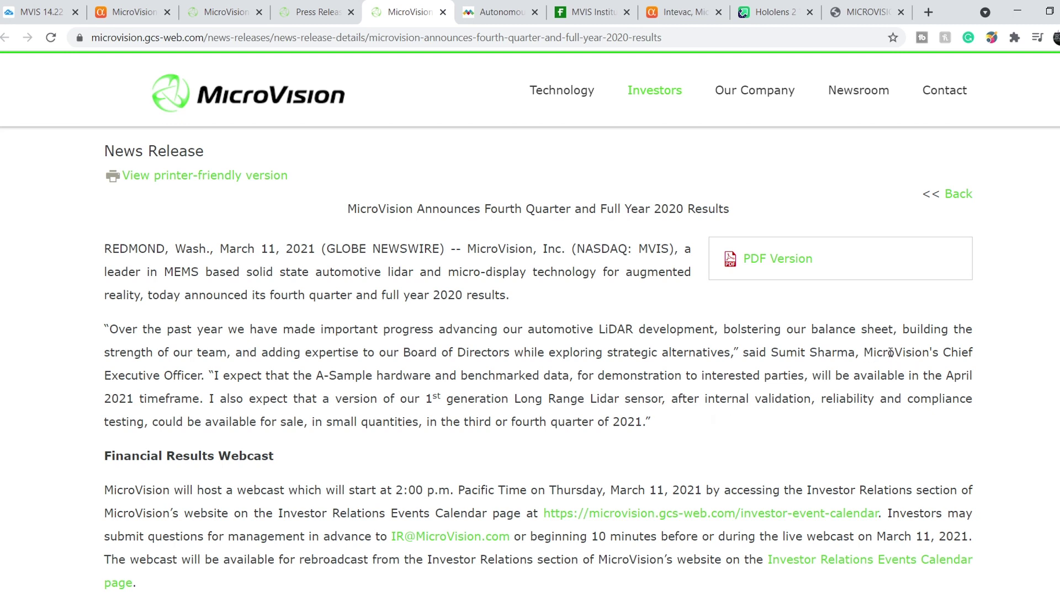
Highlight the CEO's A-Sample and lidar timing outlook, then view the technology page's patent chart.
left_click_drag(270, 376, 701, 432)
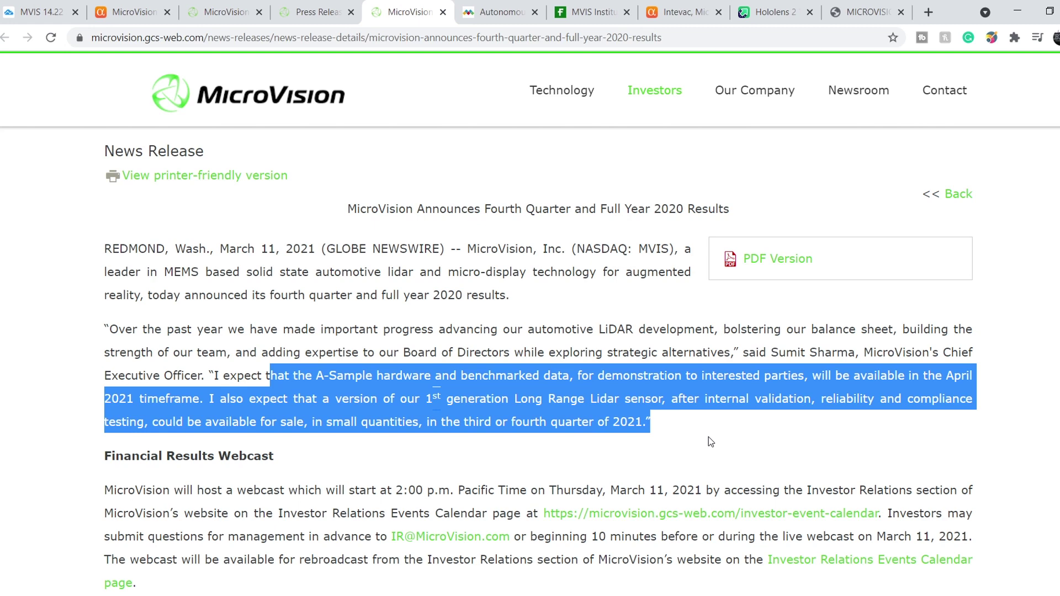
left_click(677, 425)
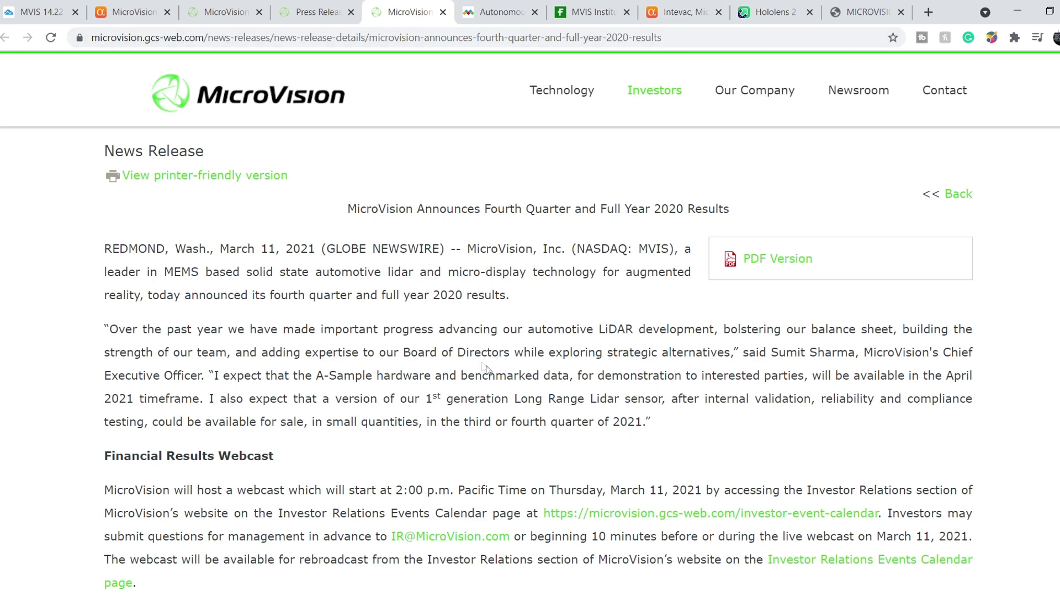
key("ctrl+3")
scroll(529, 316, "down", 20)
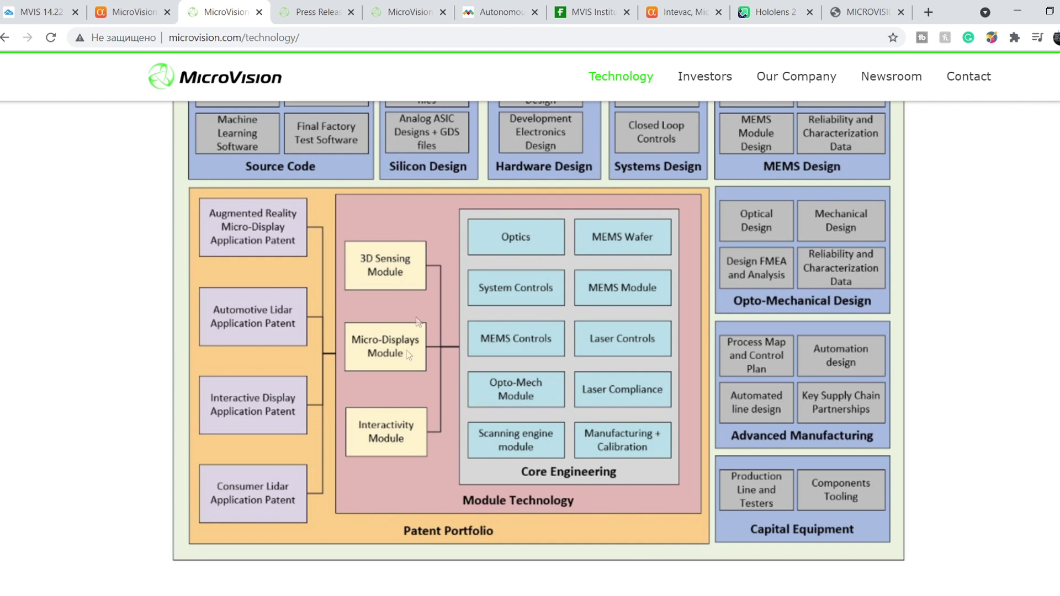
left_click(501, 16)
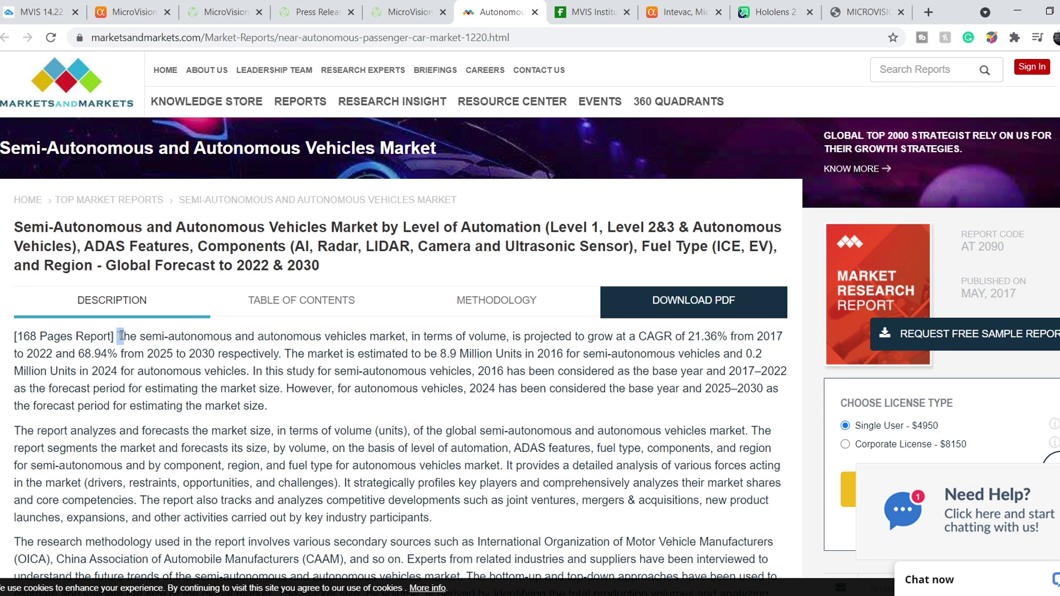
Highlight the report's growth forecast: 21.36% CAGR semi-autonomous, 68.94% autonomous from 2025 to 2030.
left_click_drag(118, 336, 284, 353)
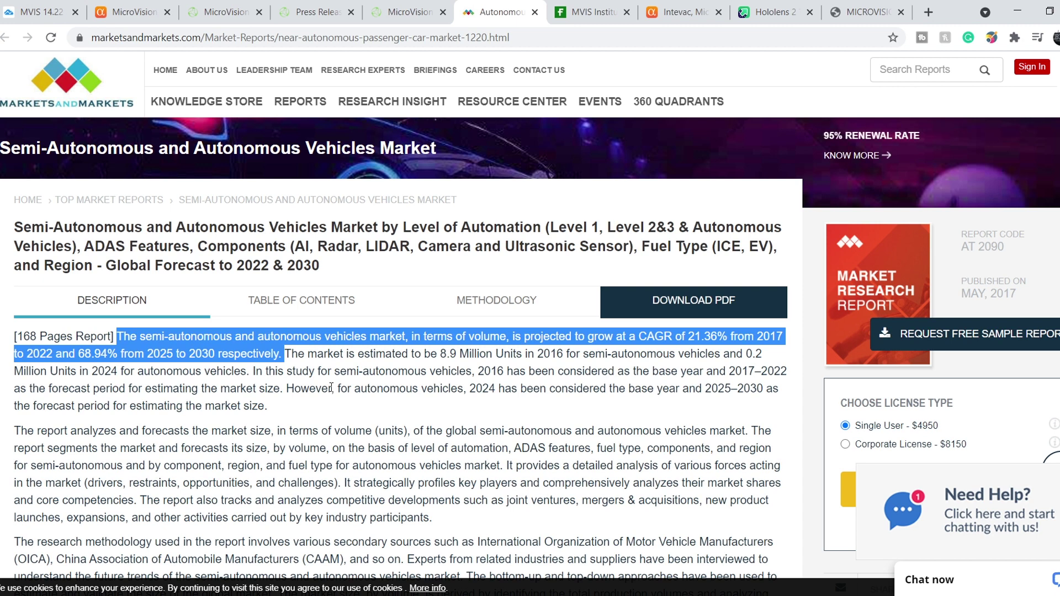
Highlight the 68.94% autonomous vehicles growth rate, then go back to MicroVision's technology page.
left_click(80, 352)
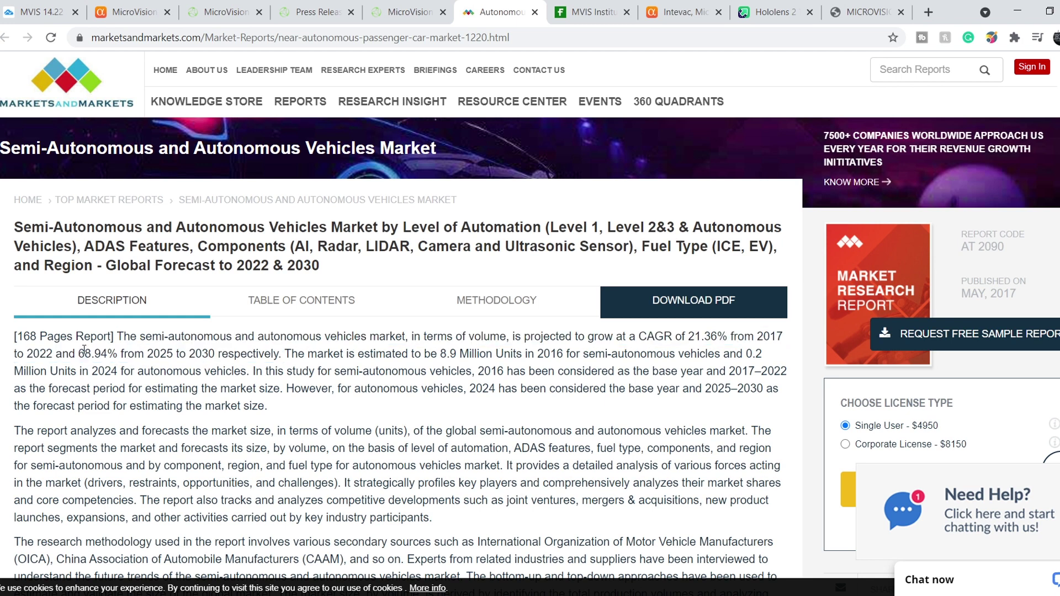
left_click_drag(110, 350, 118, 352)
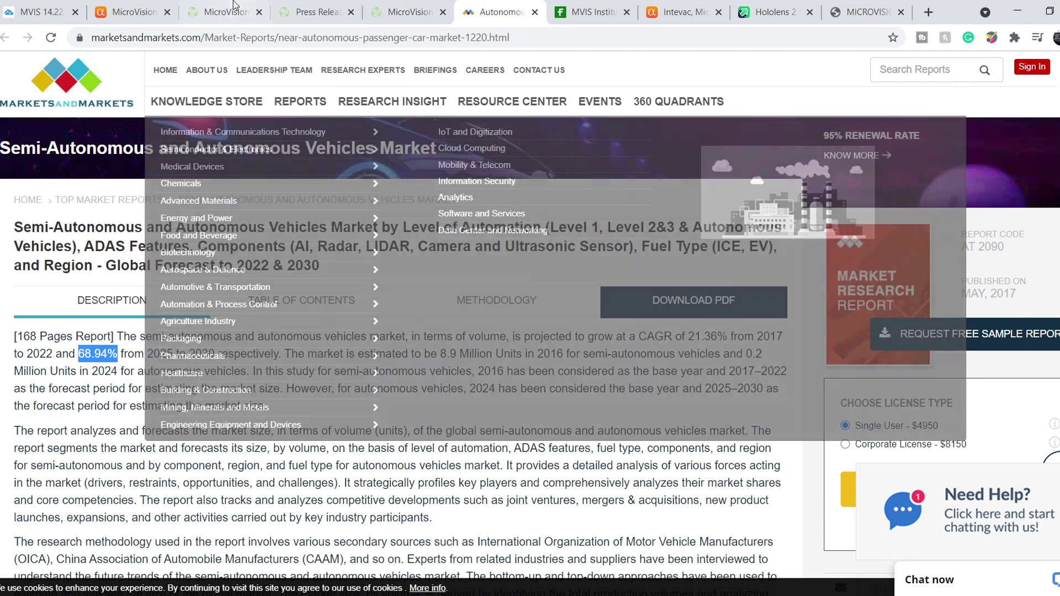
left_click(226, 11)
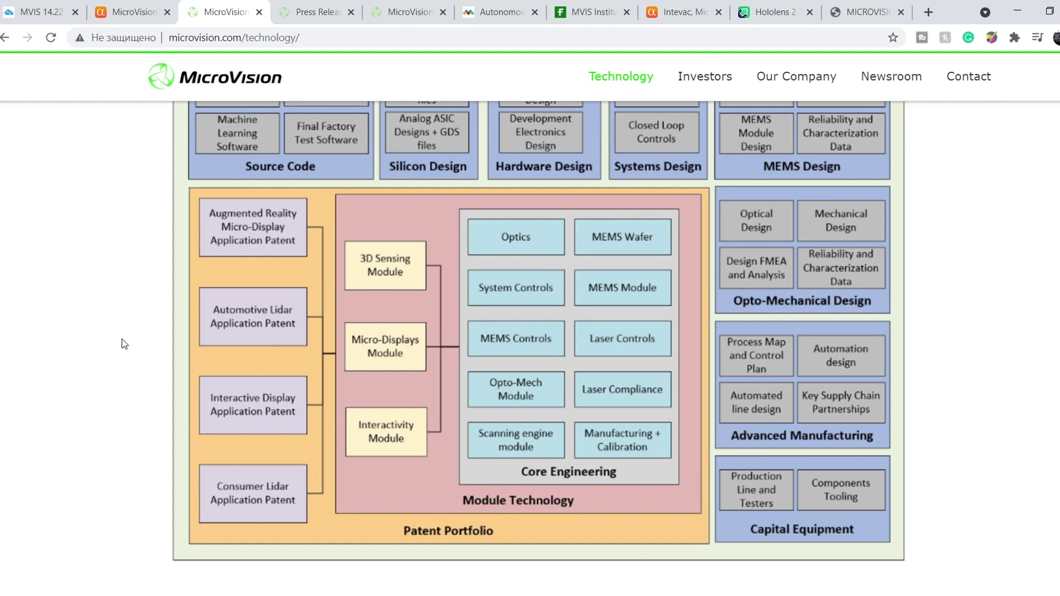
Open the Seeking Alpha PDF of MicroVision's Notice of 2021 Annual Meeting, dated May 26, 2021.
left_click(870, 13)
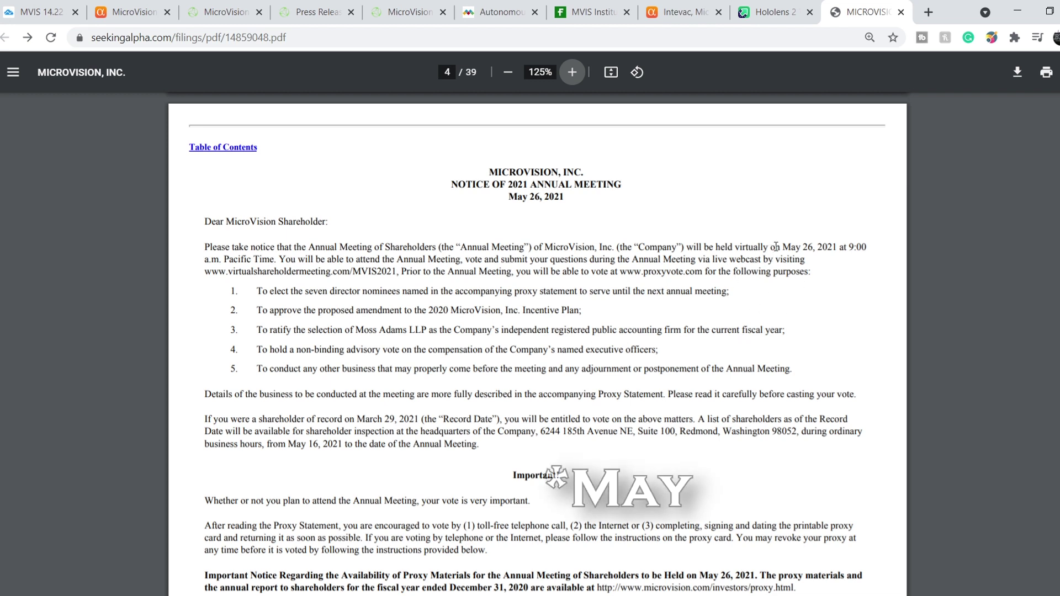
left_click_drag(770, 248, 845, 249)
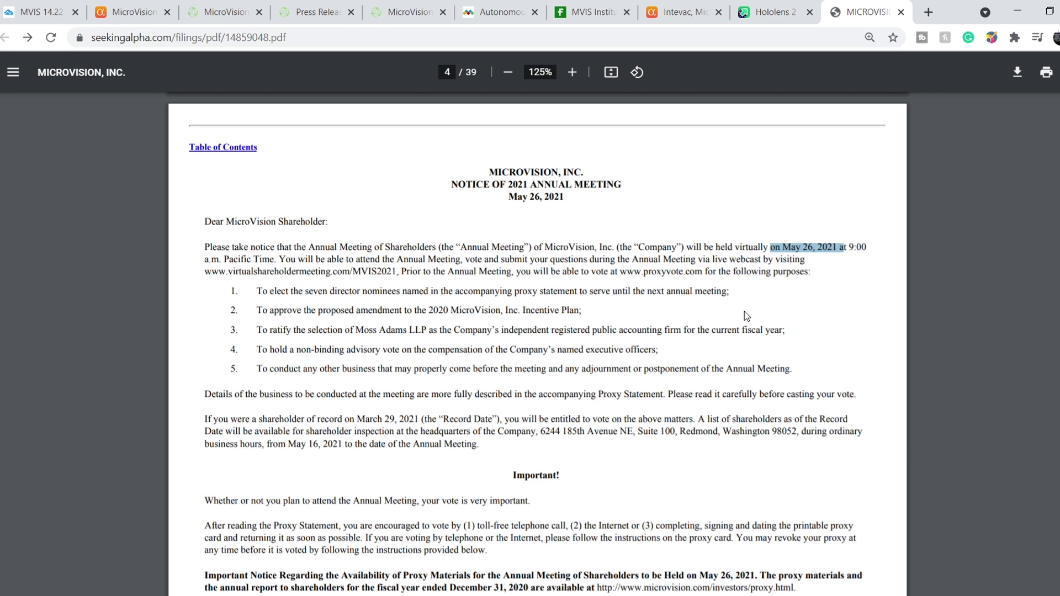
left_click_drag(257, 291, 815, 385)
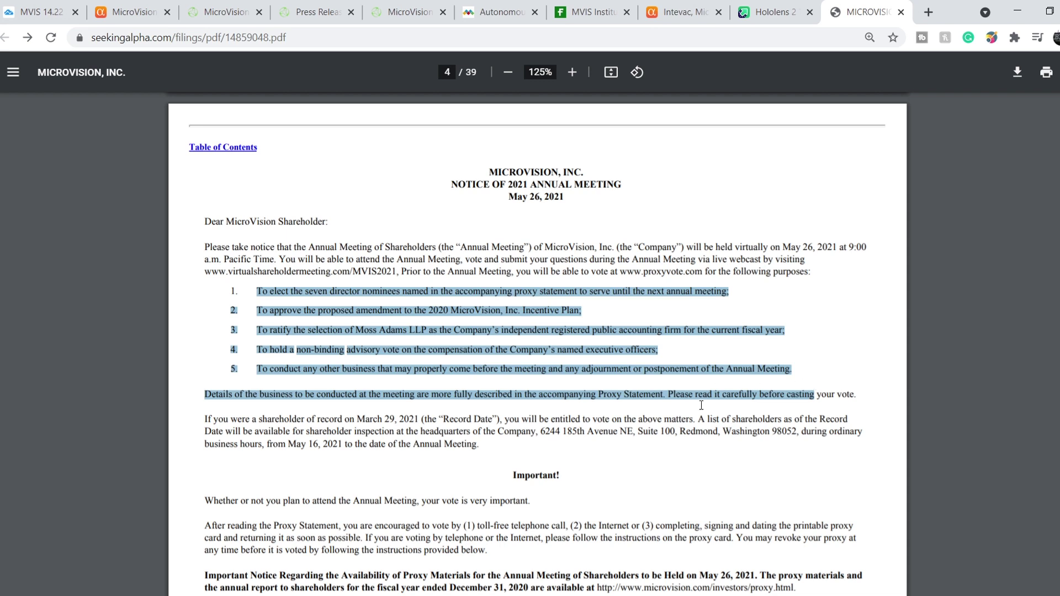
left_click(543, 408)
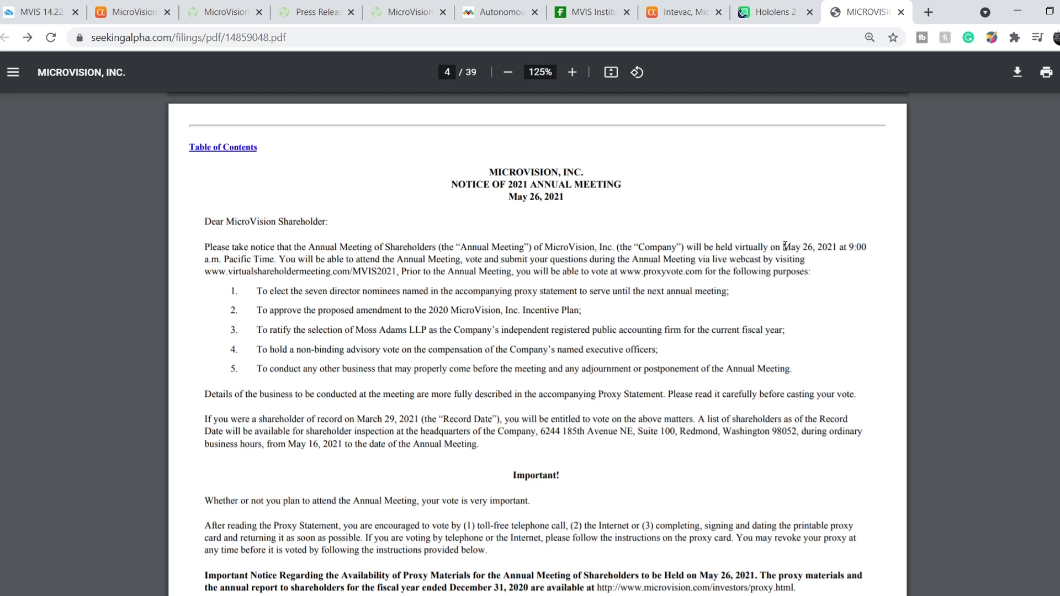
left_click_drag(784, 246, 828, 247)
key("ctrl+1")
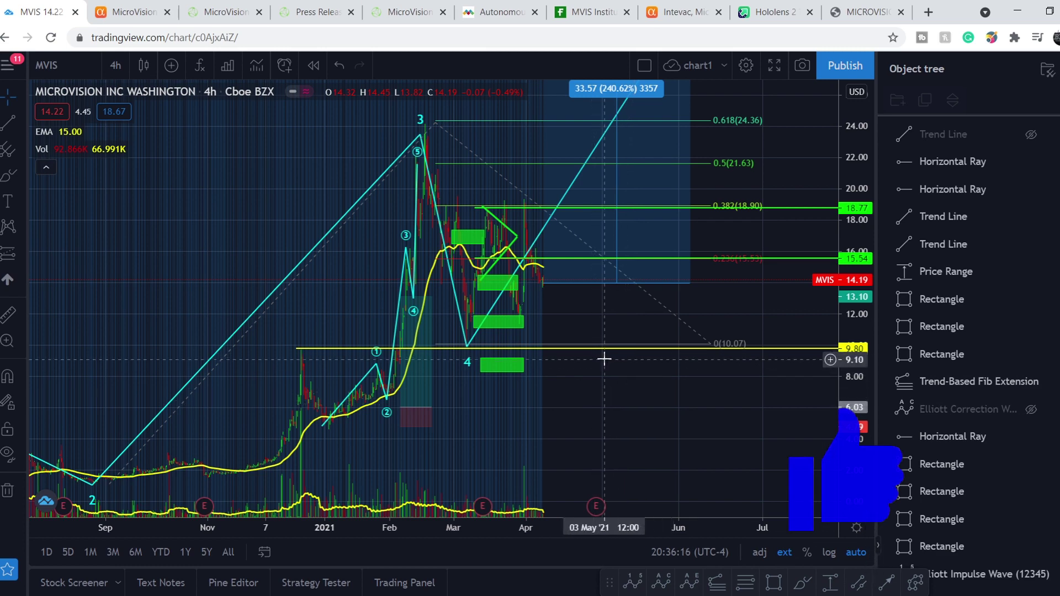
Lower the top edge of the lowest green box and narrow the middle green box on the MVIS chart.
left_click(501, 365)
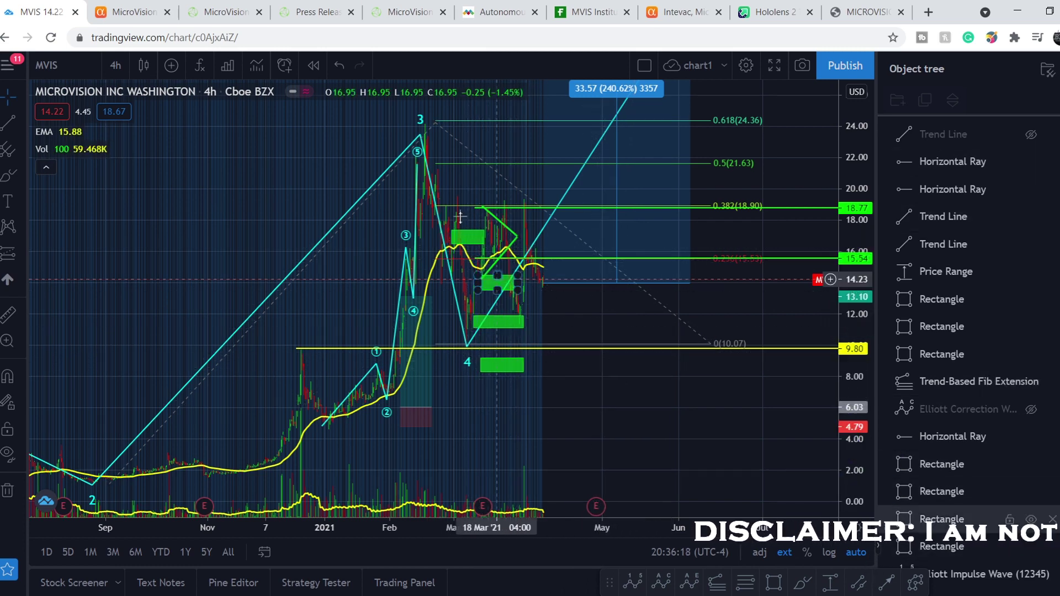
left_click_drag(501, 358, 501, 373)
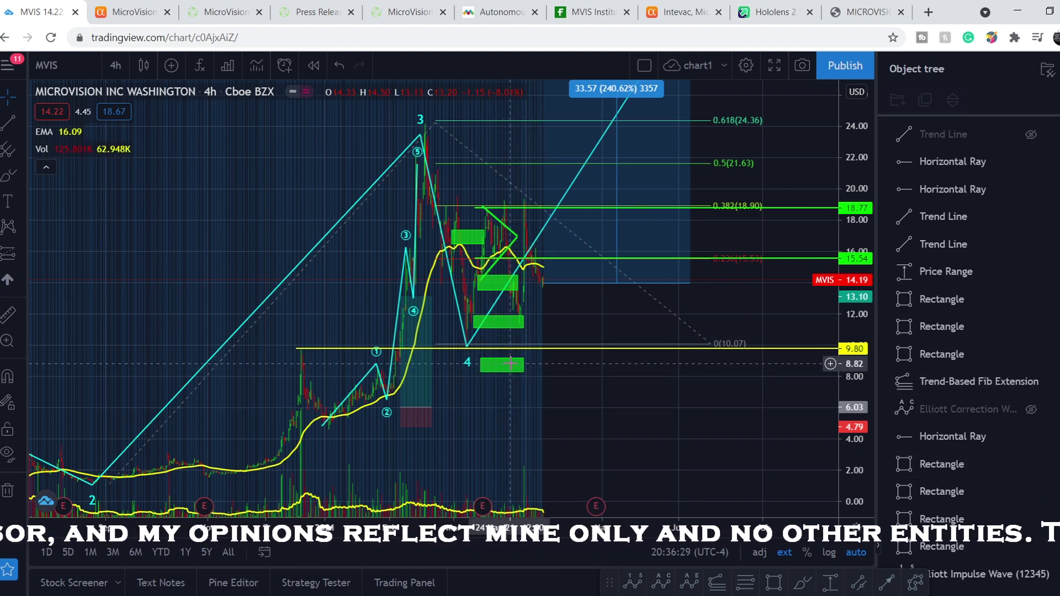
left_click(487, 360)
key("Escape")
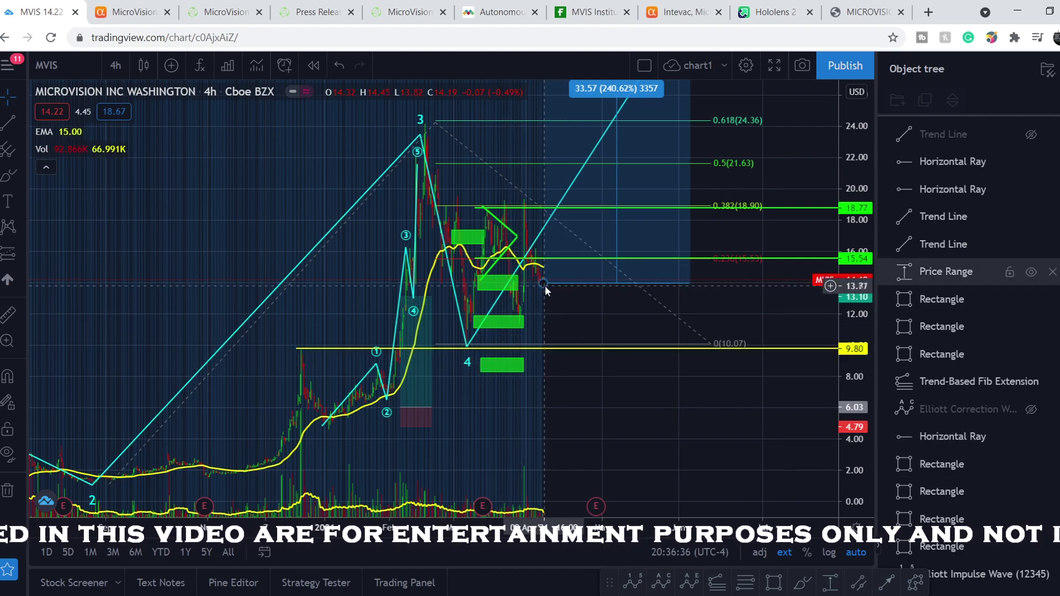
left_click(518, 282)
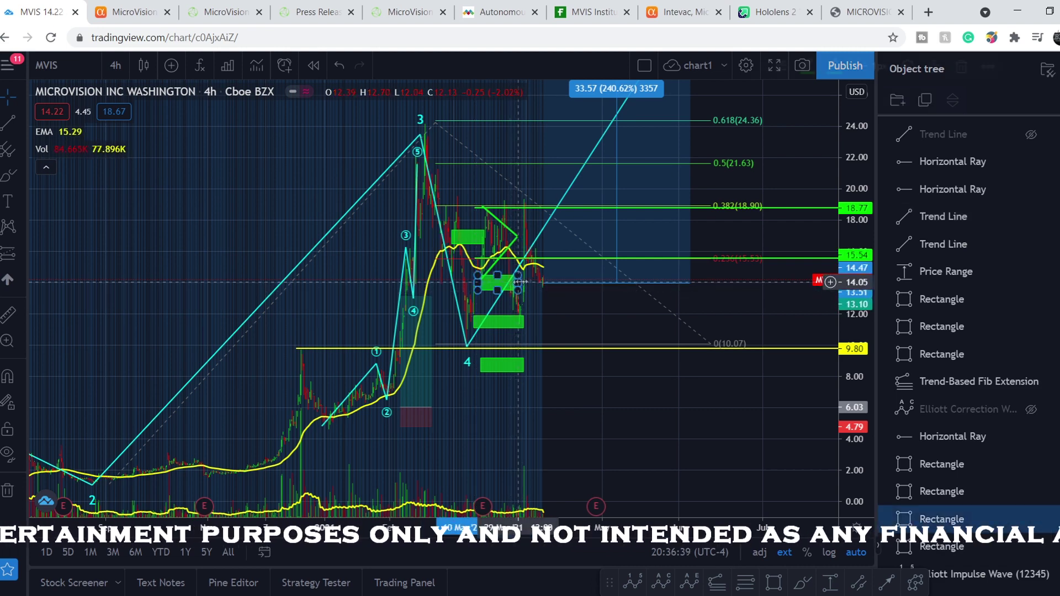
mouse_move(518, 283)
left_mouse_down()
mouse_move(585, 278)
mouse_move(516, 281)
left_mouse_up()
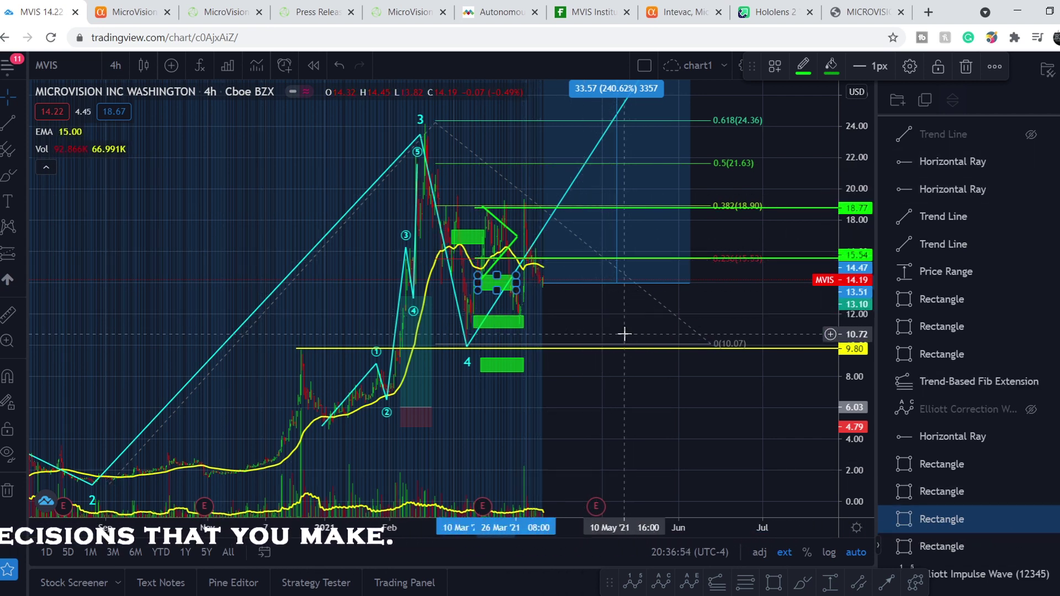
scroll(635, 406, "down", 2)
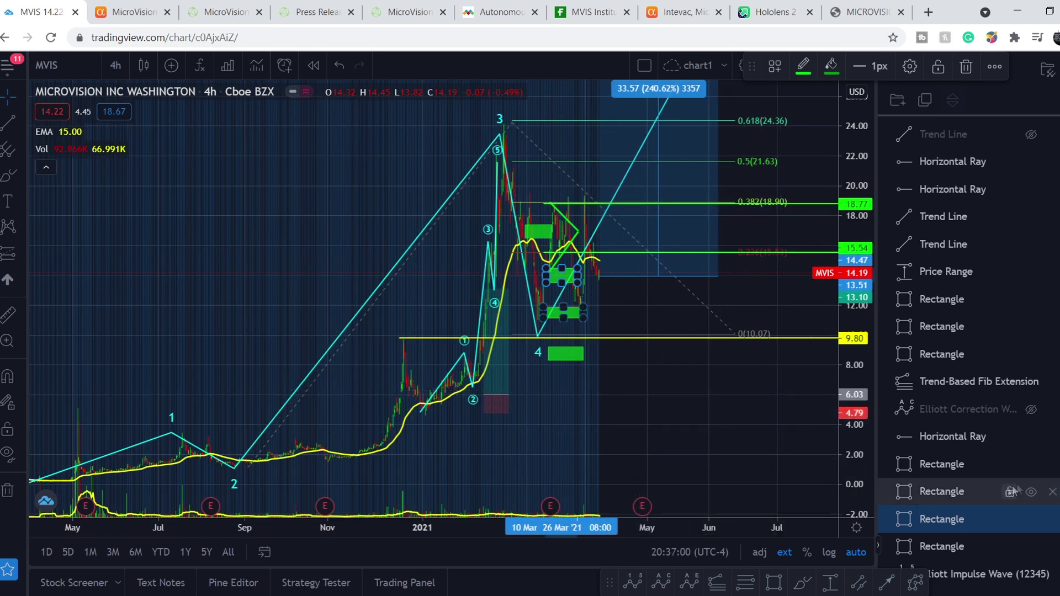
Hide three green rectangles and stretch the green trend line from the November 2020 low to about 18.21 in late May.
left_click(1030, 464)
left_click(1030, 491)
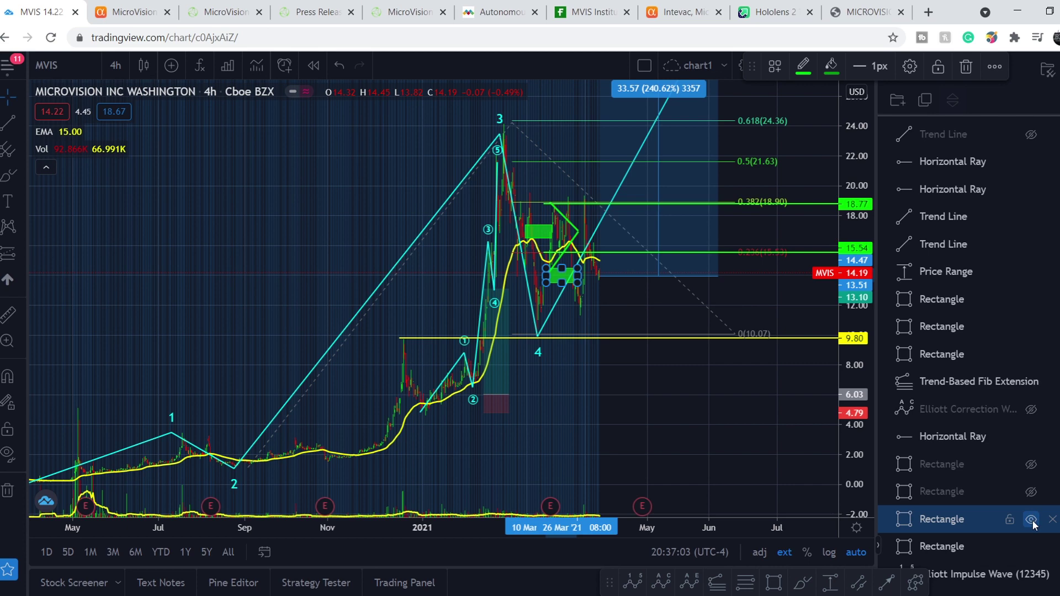
left_click(1031, 520)
scroll(1021, 225, "up", 2)
left_click(1032, 207)
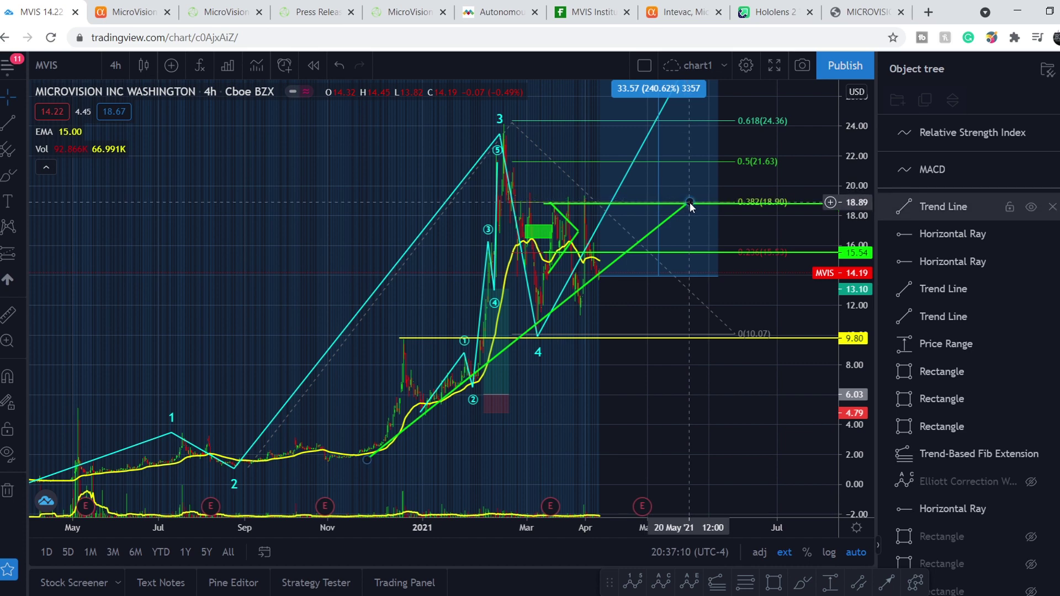
left_click_drag(689, 203, 699, 213)
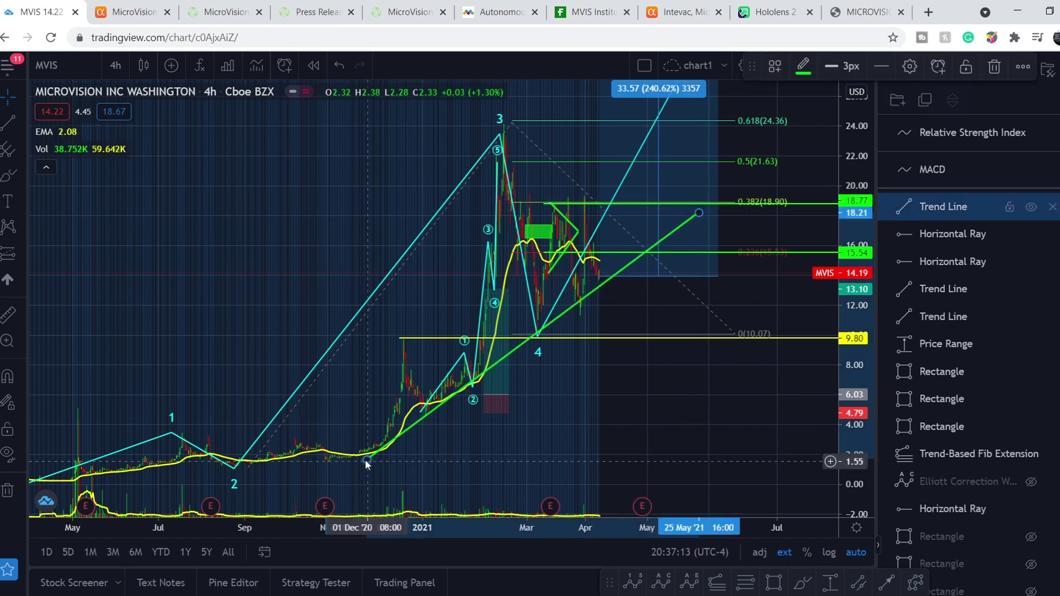
left_click_drag(368, 459, 342, 471)
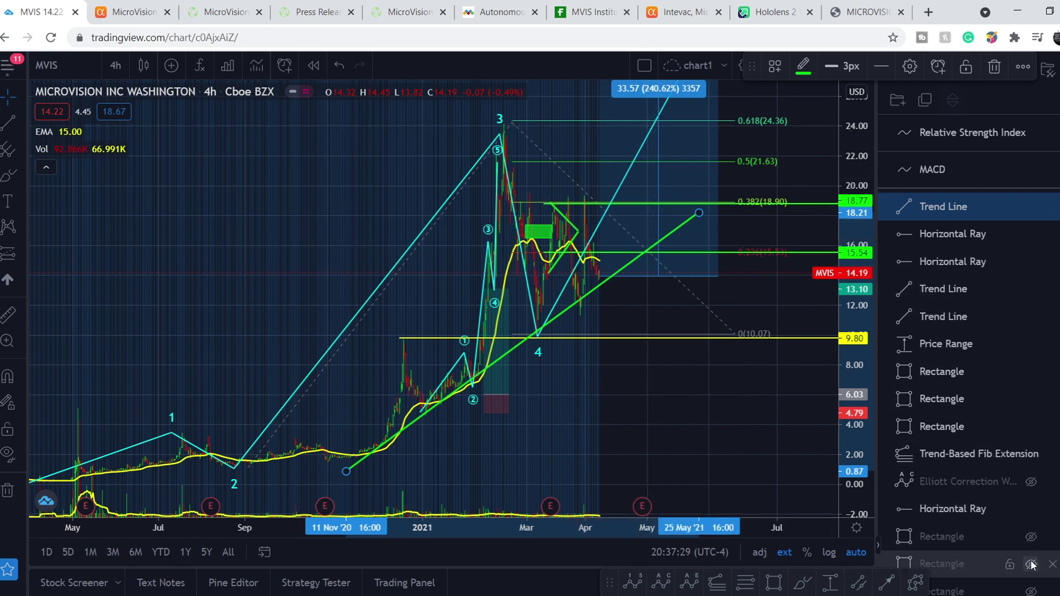
Unhide the green rectangles below the current price and near wave 4.
left_click(1030, 535)
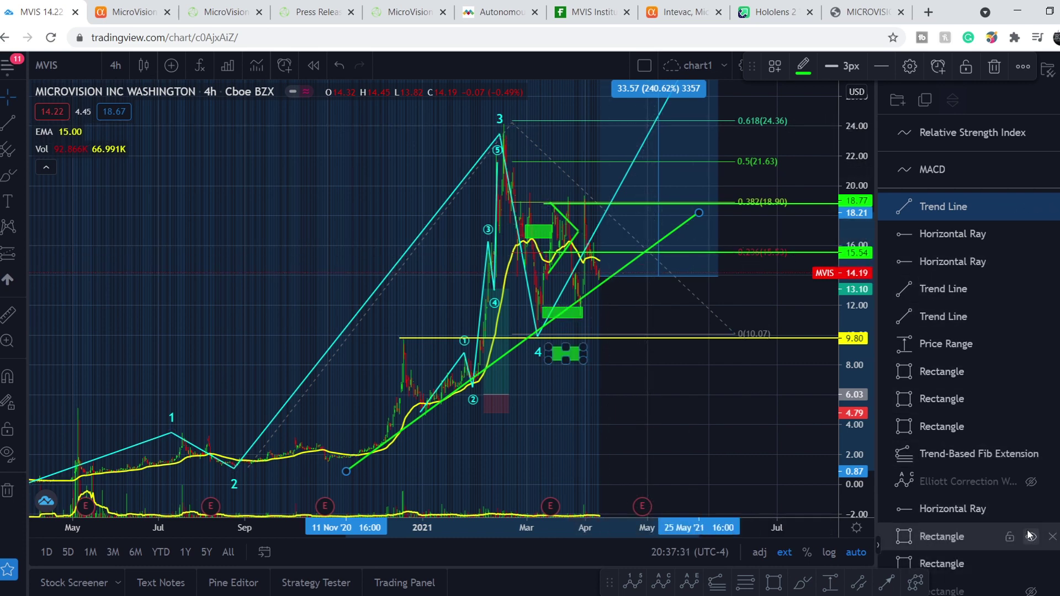
scroll(1034, 538, "down", 2)
left_click(1032, 519)
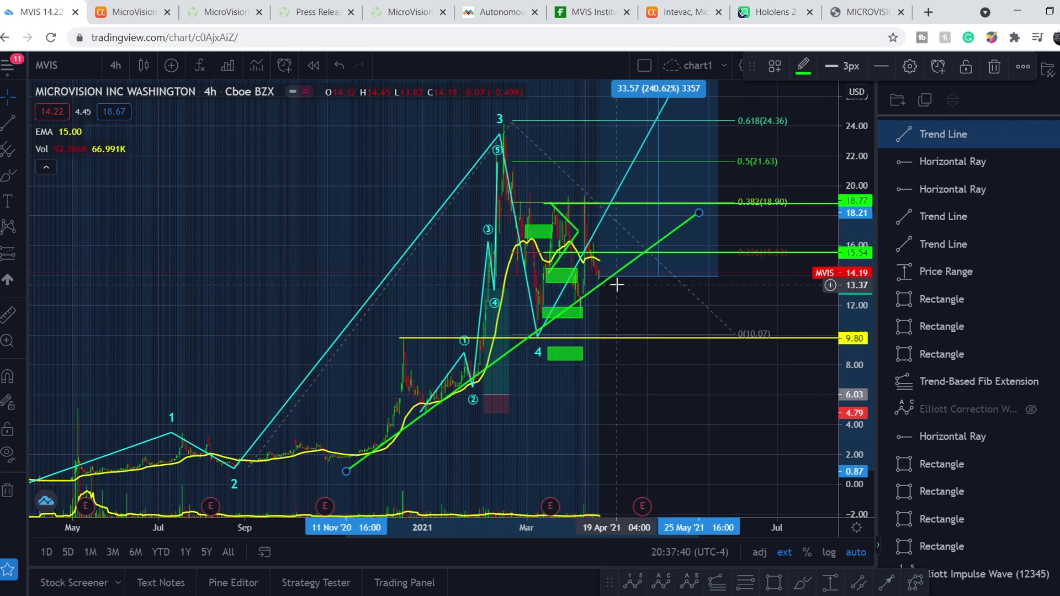
Compress the price scale and shift the MVIS chart so targets up to 1.618 (47.47) fit on screen.
left_click_drag(853, 332, 853, 379)
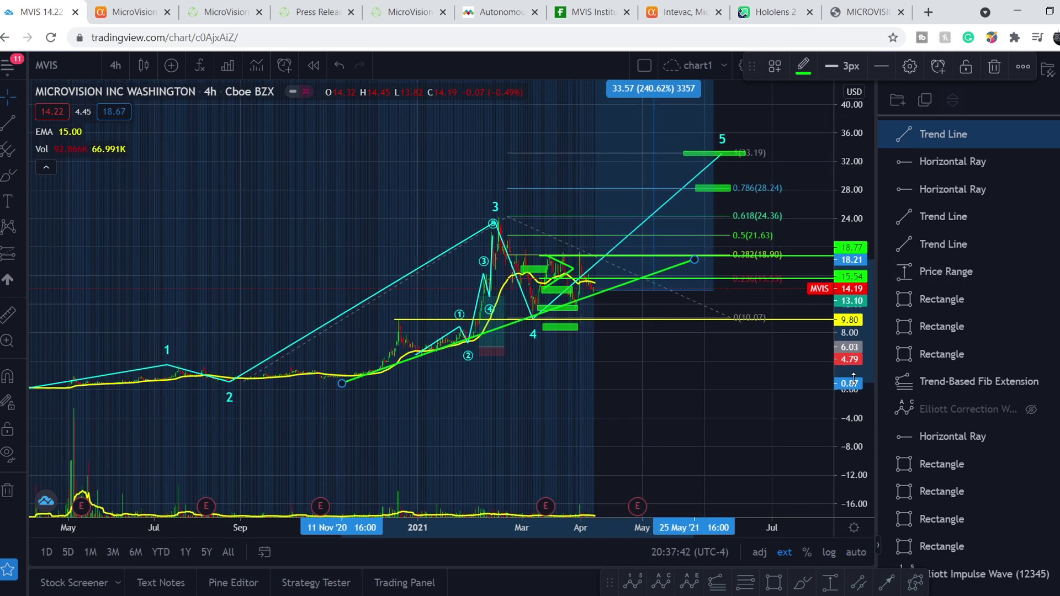
left_click(679, 422)
mouse_move(679, 423)
left_mouse_down()
mouse_move(764, 464)
mouse_move(590, 518)
mouse_move(591, 497)
left_mouse_up()
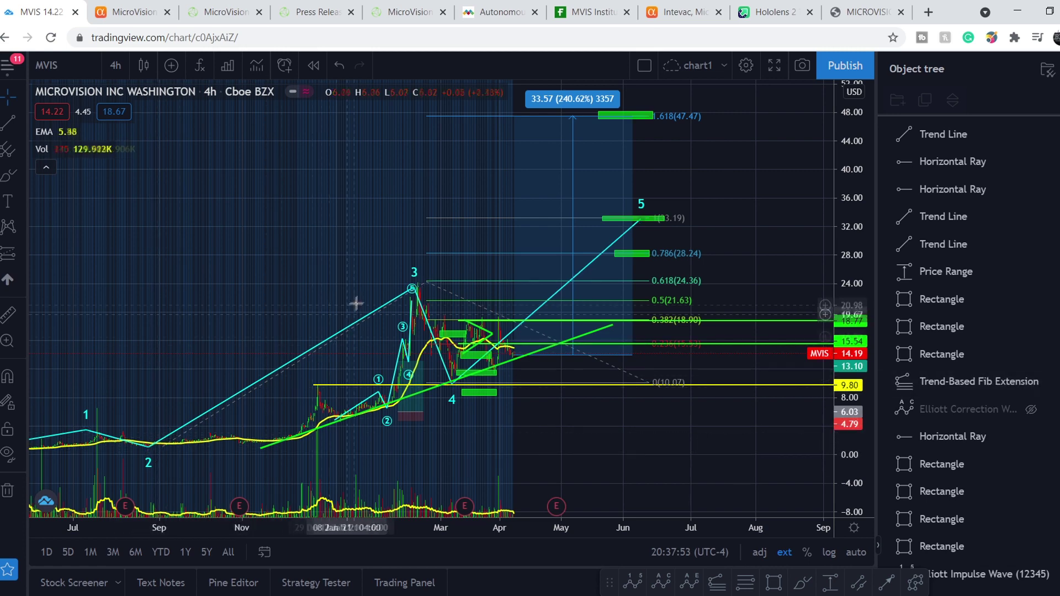
Select and deselect the Trend-Based Fib Extension to show target boxes at 0.786 (28.24), 33.19 and 1.618 (47.47).
left_click(425, 283)
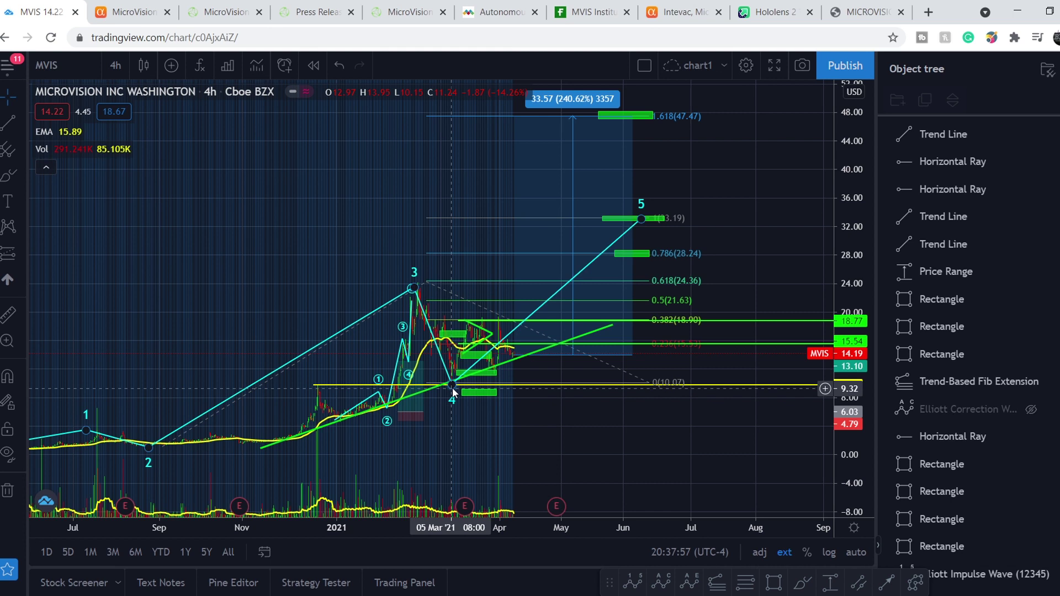
left_click(657, 376)
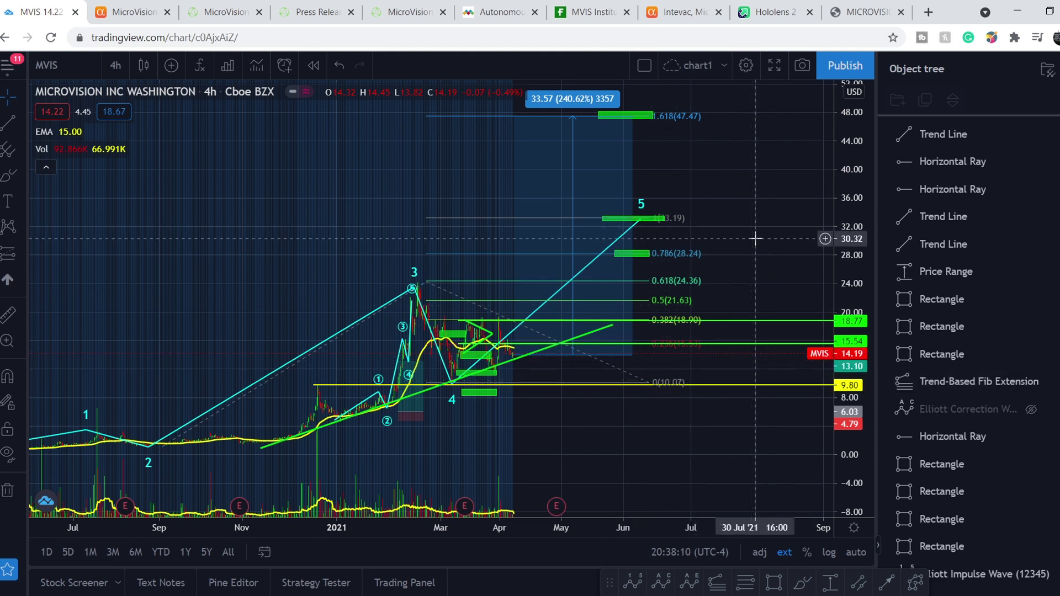
left_click(657, 254)
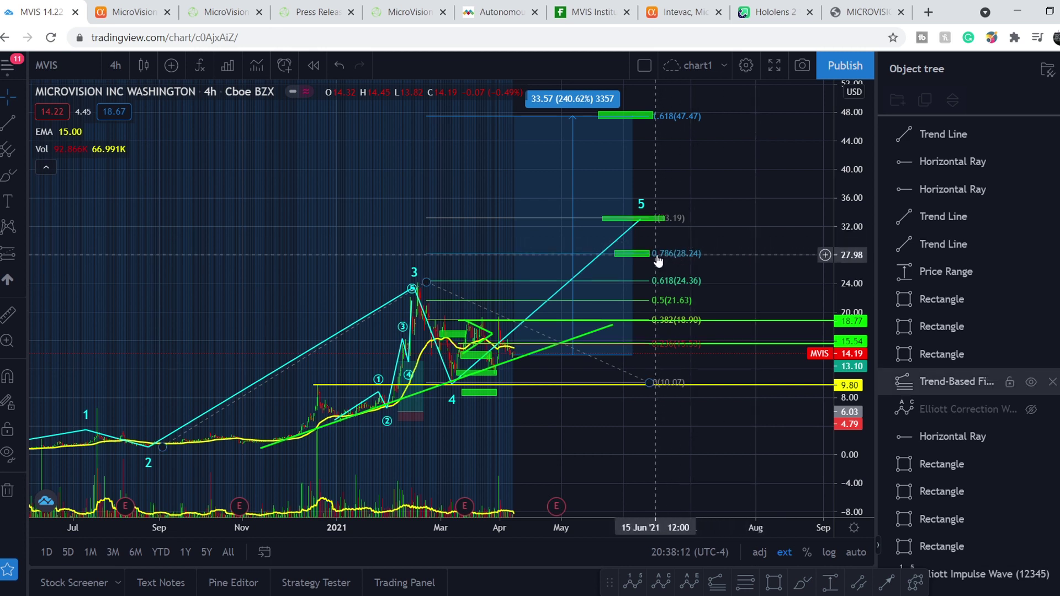
left_click(660, 260)
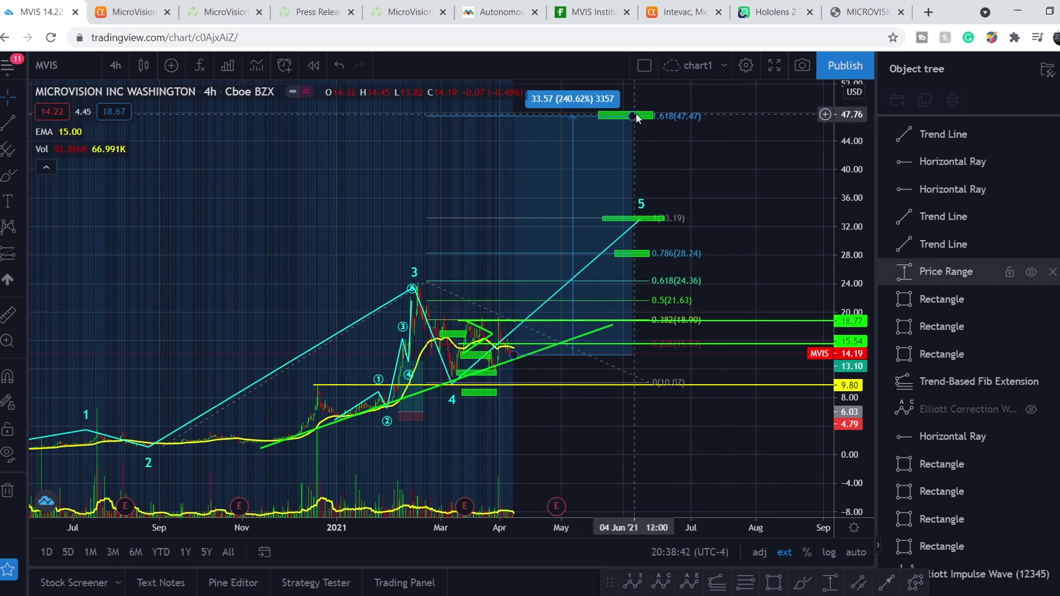
Move the price range top through the 0.786 and wave 5 targets, settling at 47.66 for 33.71 (241.60%).
left_click_drag(631, 116, 644, 254)
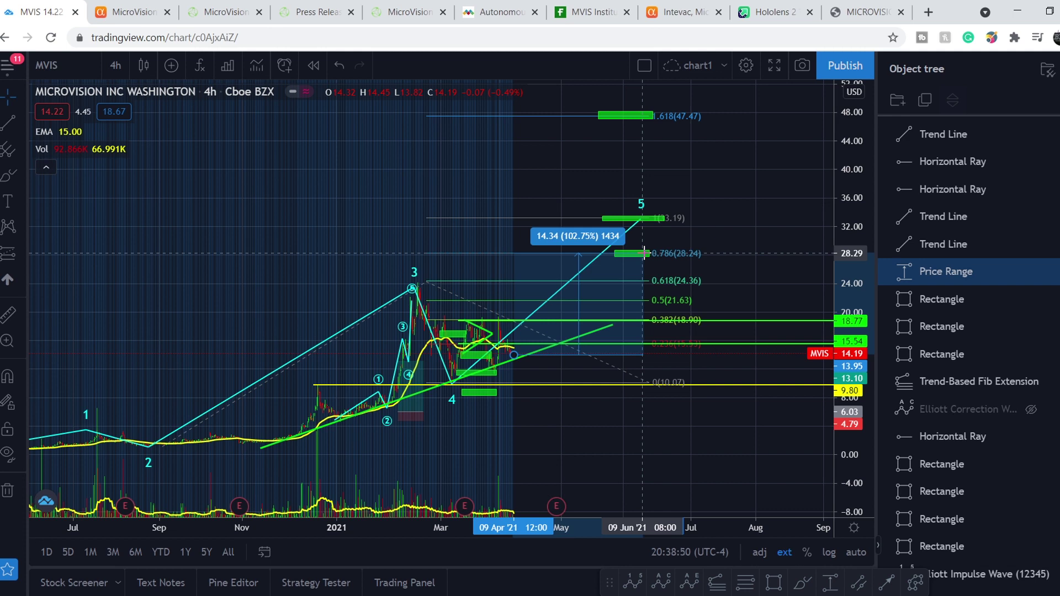
left_click_drag(645, 254, 639, 219)
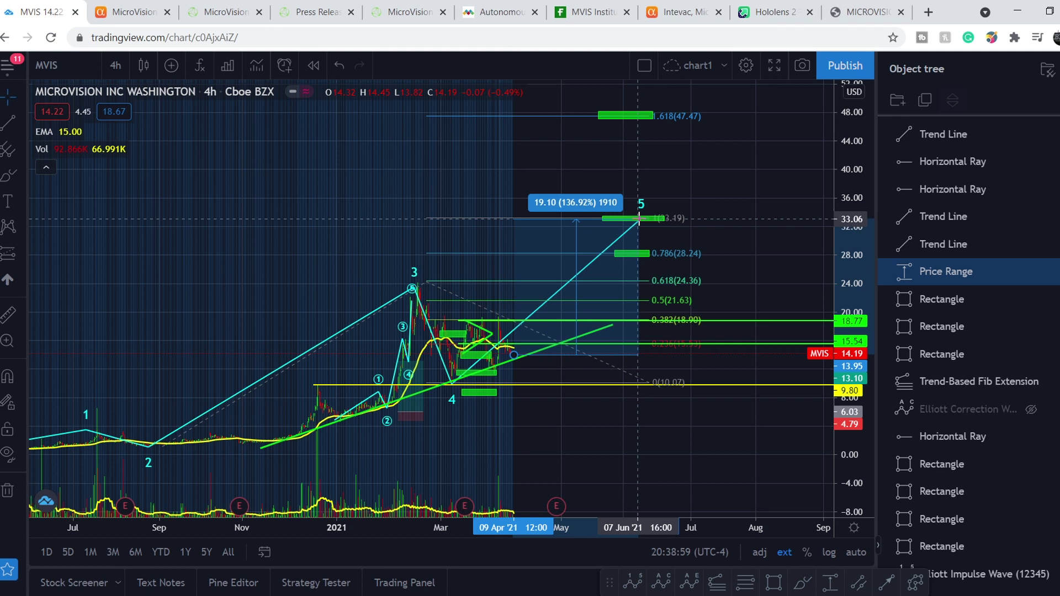
left_click_drag(639, 219, 644, 115)
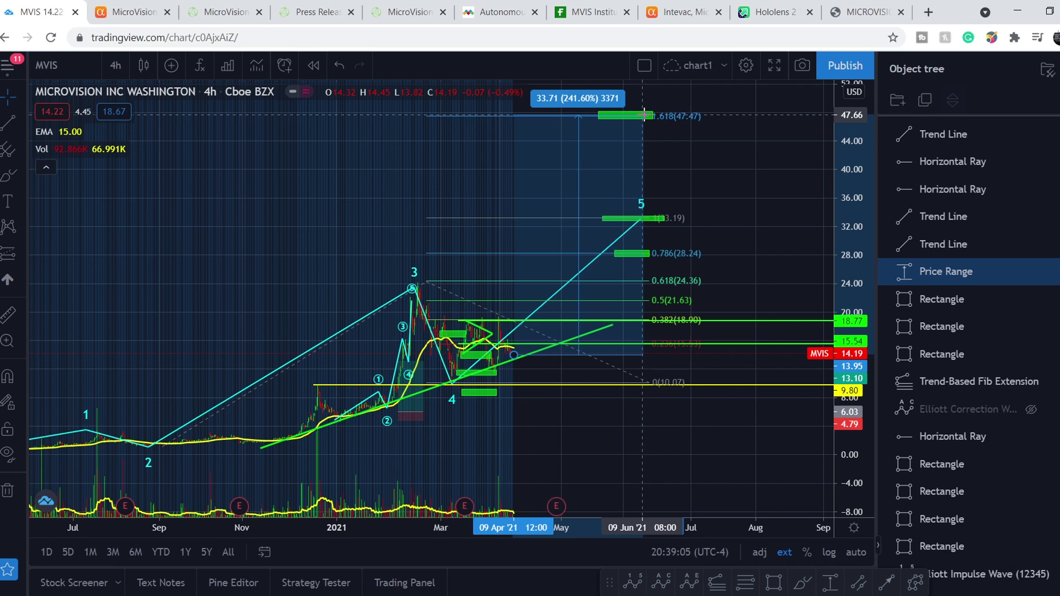
left_click_drag(644, 115, 643, 115)
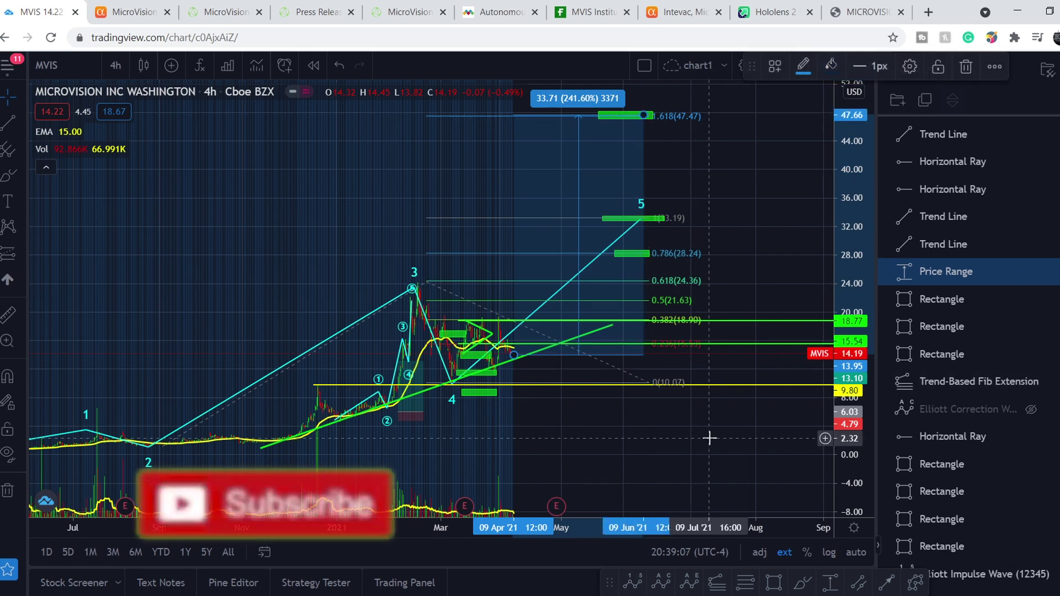